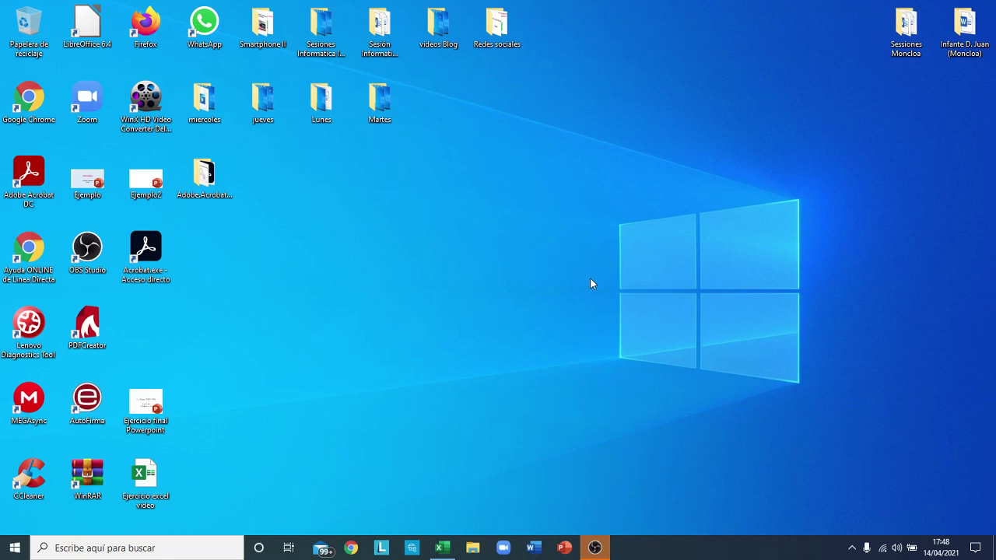
# Step: Switch to the open Excel workbook and review the calculation instructions written below the stationery budget table
pyautogui.click(441, 549)
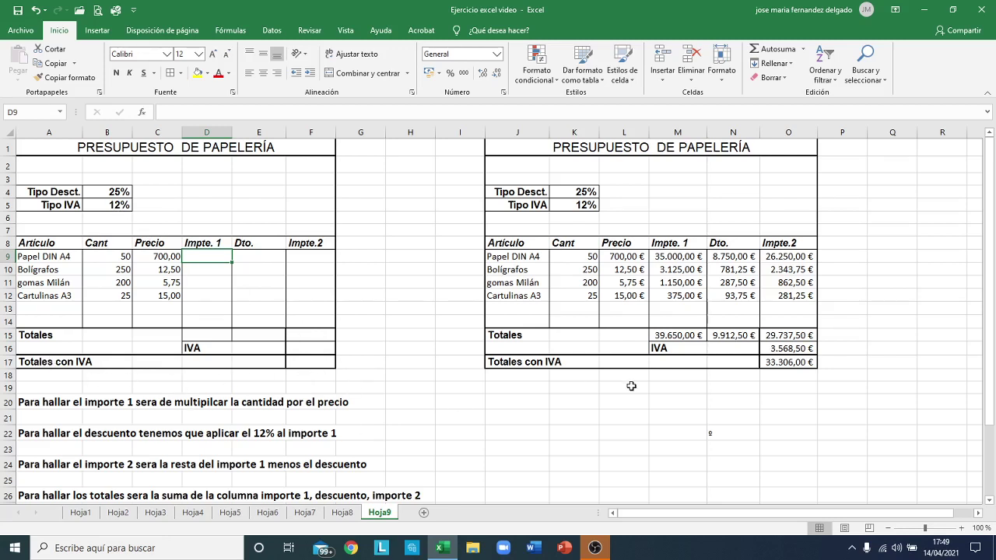
pyautogui.moveTo(989, 310); pyautogui.dragTo(990, 328)
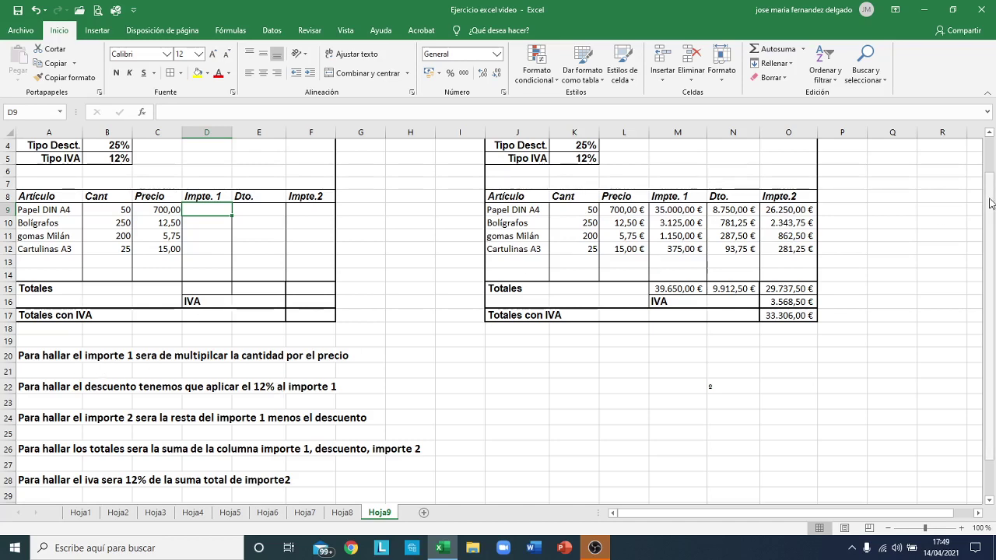
pyautogui.moveTo(990, 203); pyautogui.dragTo(990, 175)
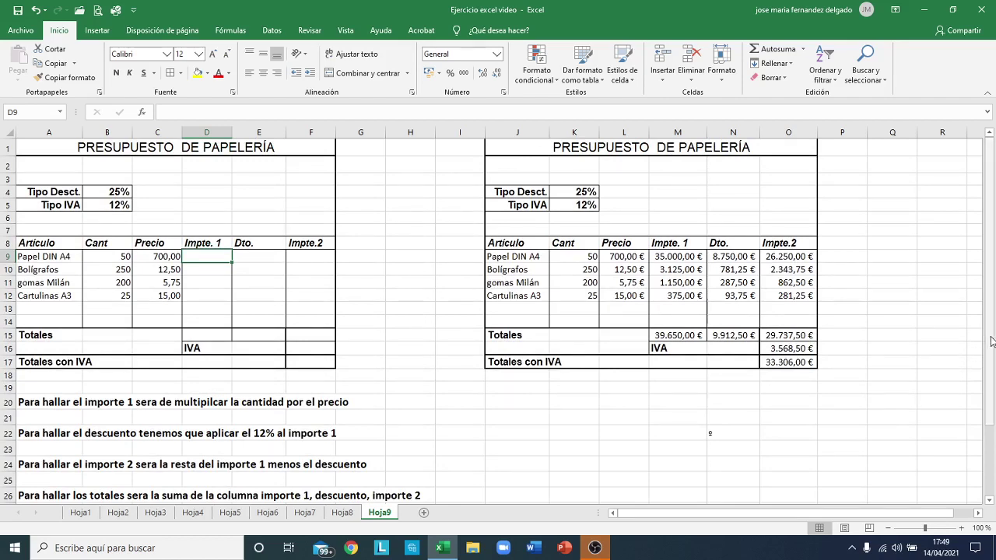
pyautogui.moveTo(991, 342); pyautogui.dragTo(920, 369)
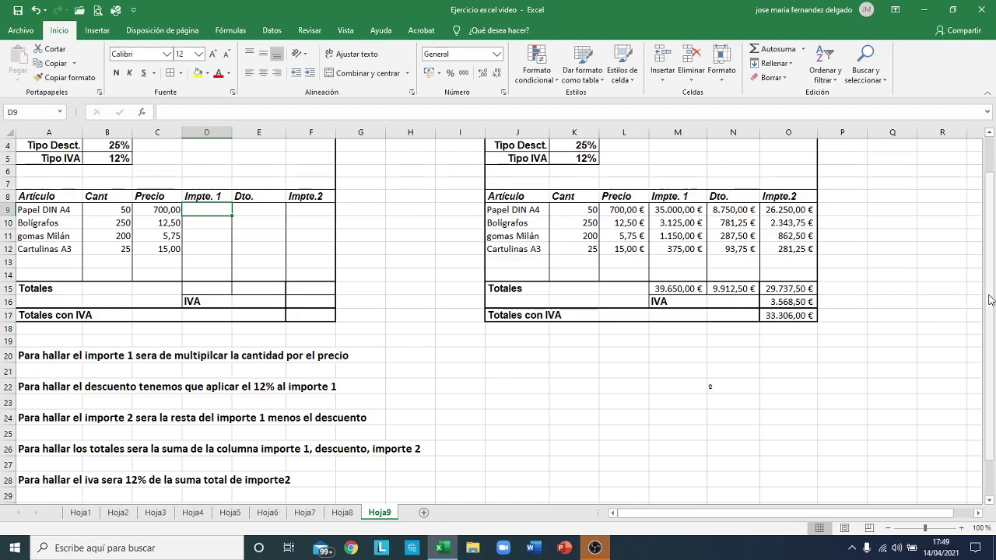
pyautogui.scroll(1, 990, 299)
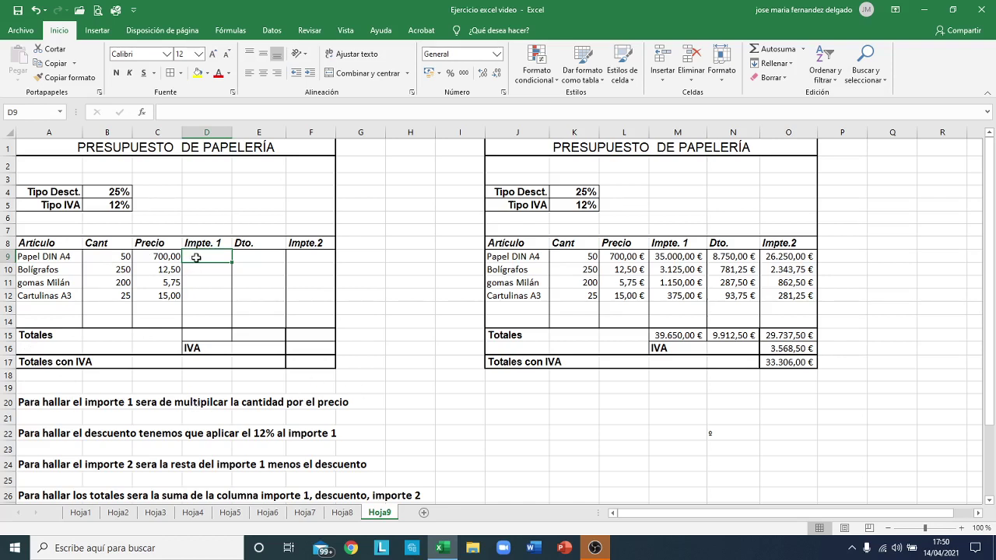
# Step: Calculate Impte. 1 in D9 with the formula =B9*C9 and copy it down through D12
pyautogui.write('=')
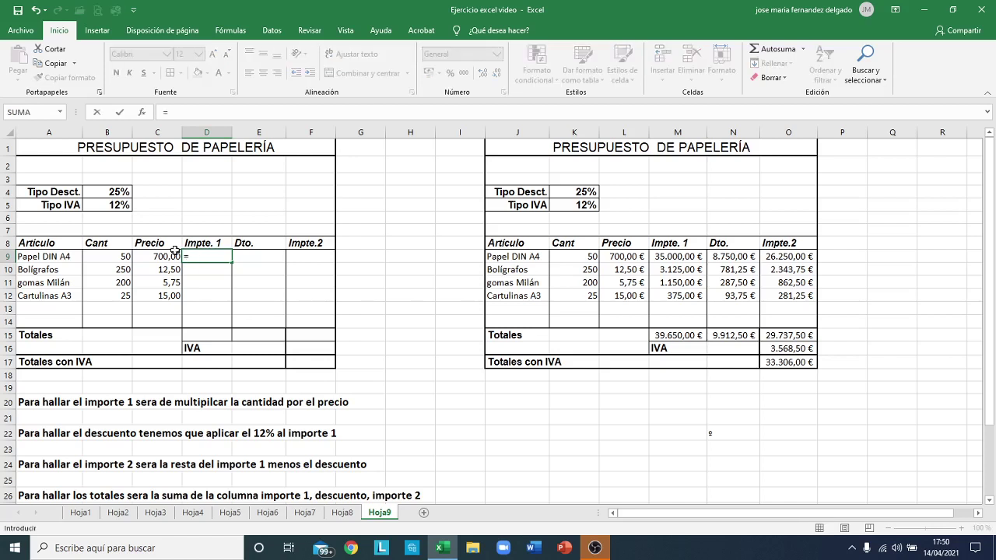
pyautogui.click(118, 256)
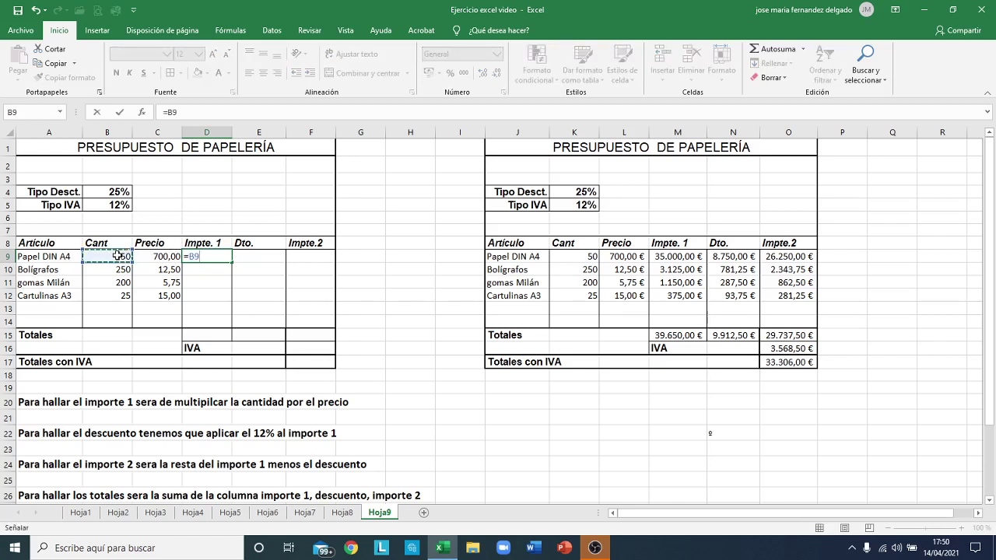
pyautogui.write('*')
pyautogui.click(154, 256)
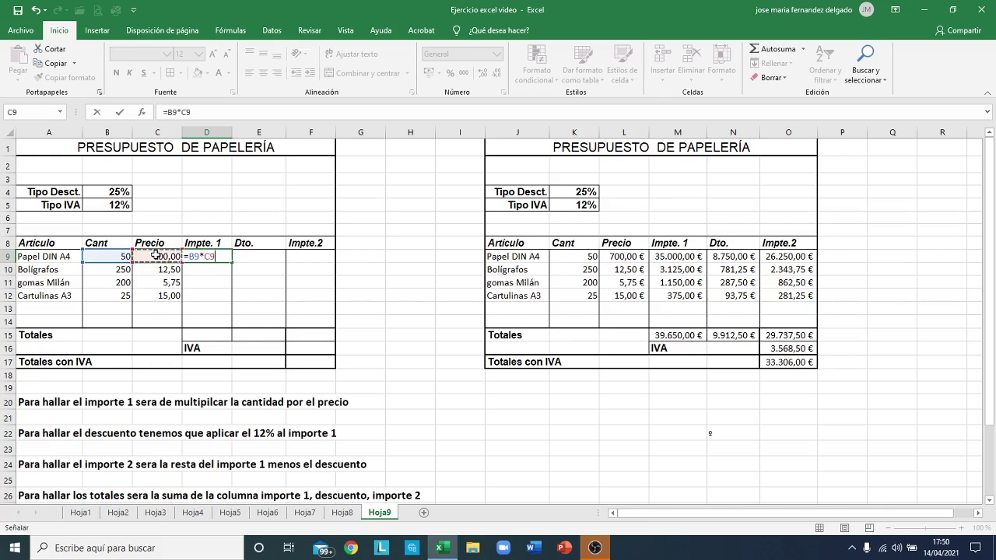
pyautogui.press('Return')
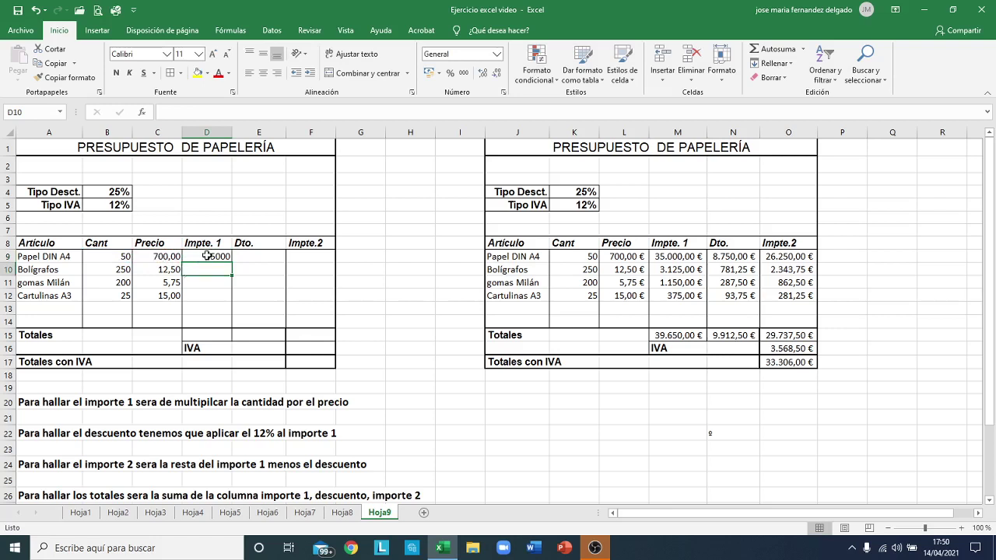
pyautogui.click(206, 256)
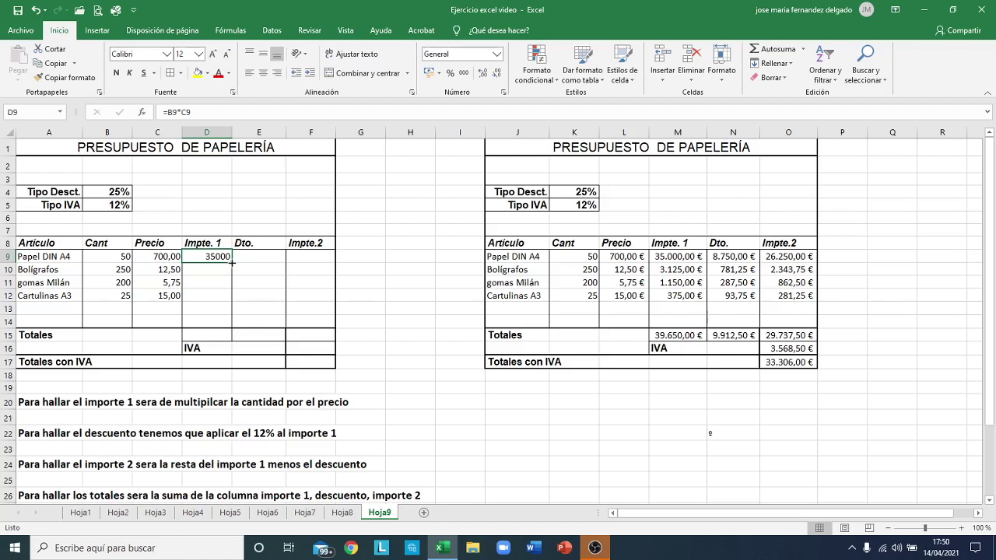
pyautogui.moveTo(232, 263); pyautogui.dragTo(230, 301)
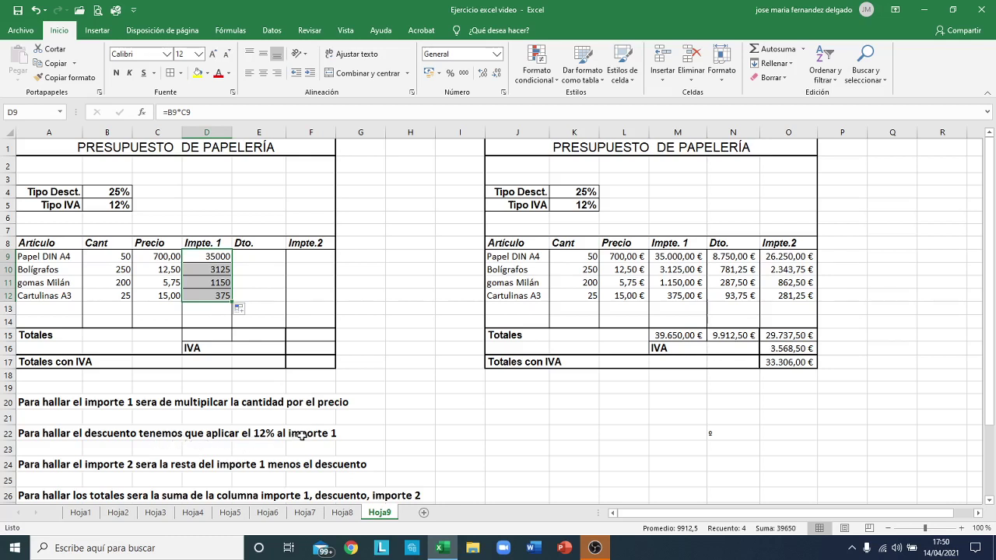
# Step: Try to calculate the discount in E9 with the formula =D9*B4 and copy it down through E12
pyautogui.click(262, 259)
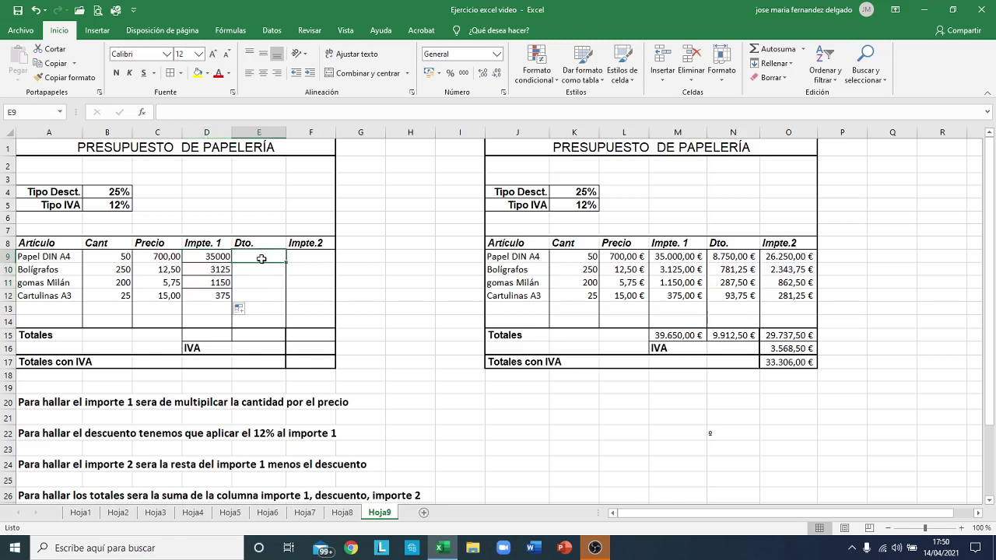
pyautogui.write('=')
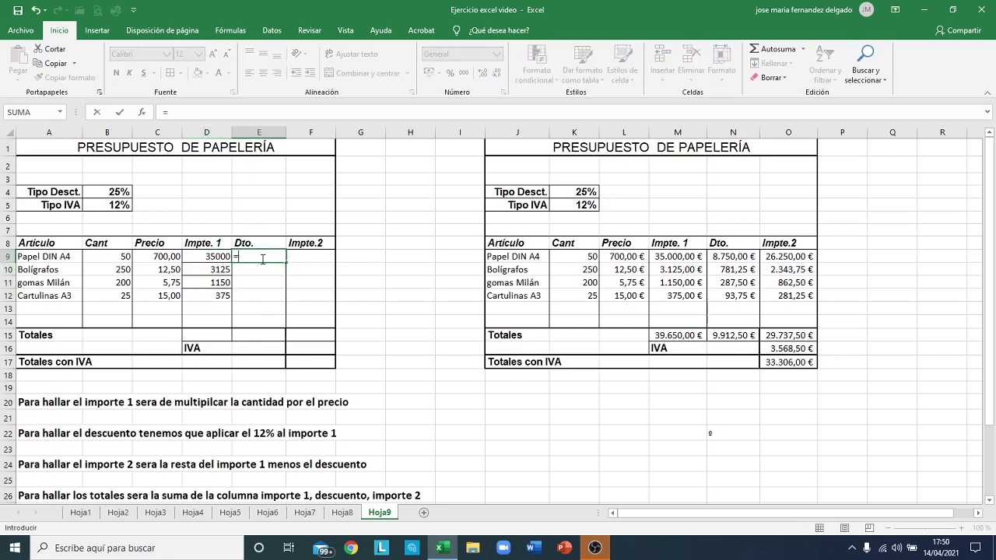
pyautogui.click(201, 263)
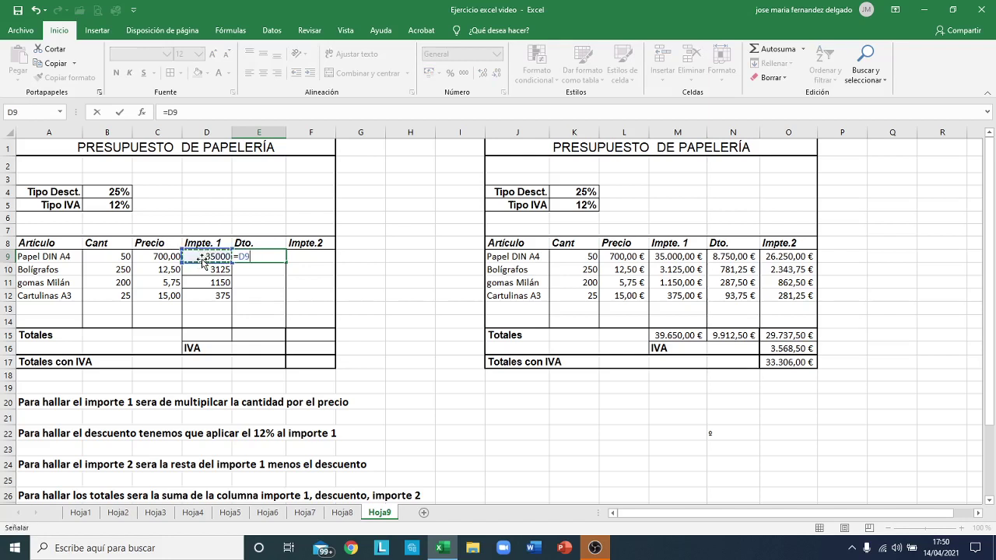
pyautogui.write('*')
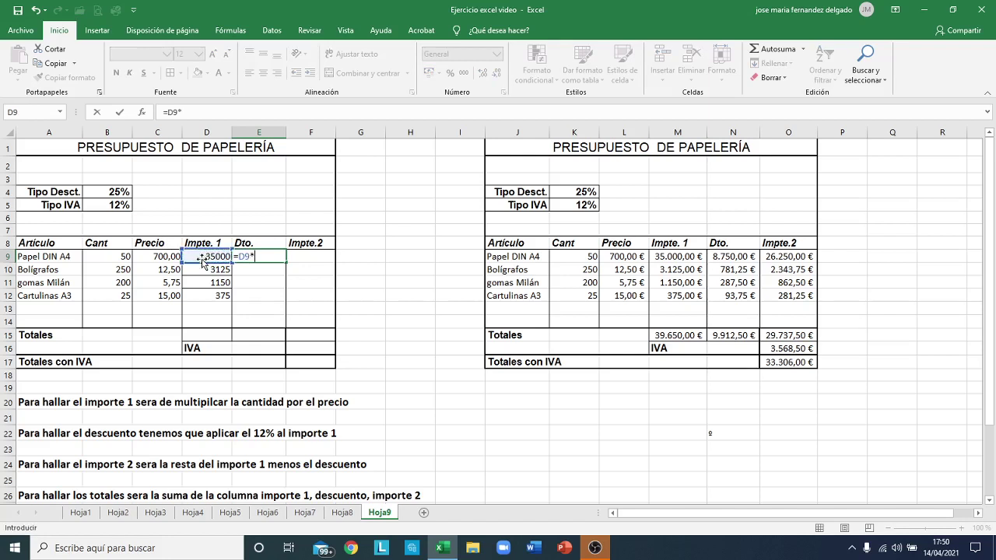
pyautogui.click(117, 192)
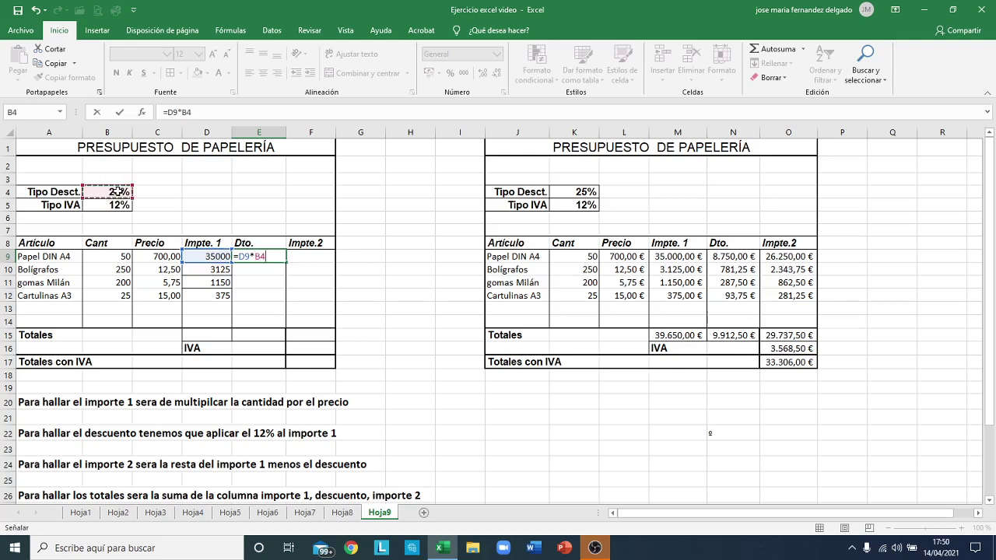
pyautogui.press('Return')
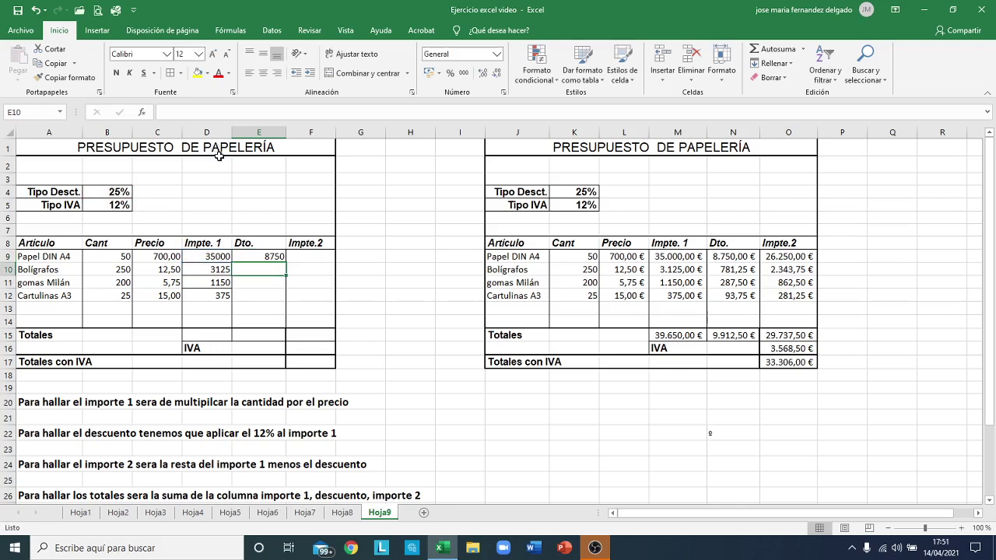
pyautogui.click(253, 256)
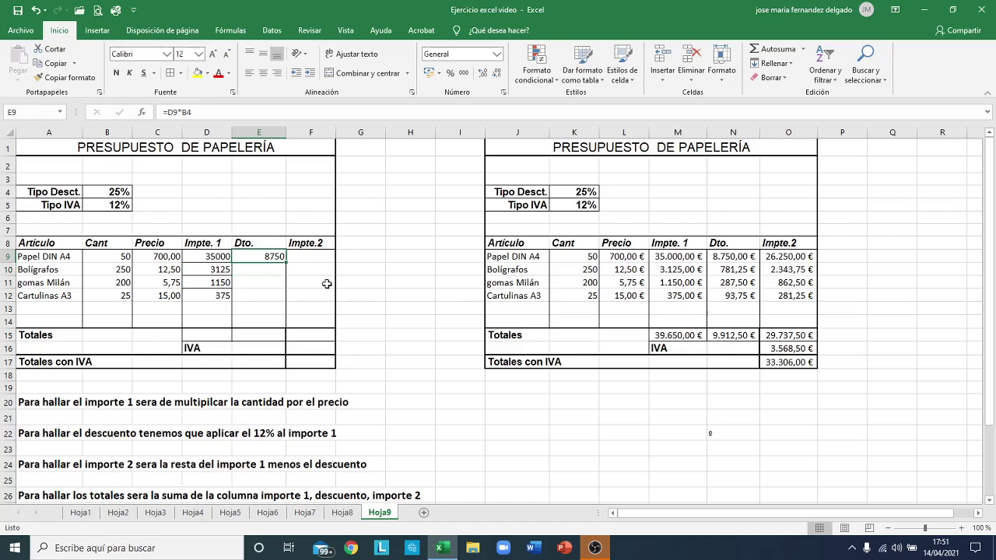
pyautogui.moveTo(286, 263); pyautogui.dragTo(285, 305)
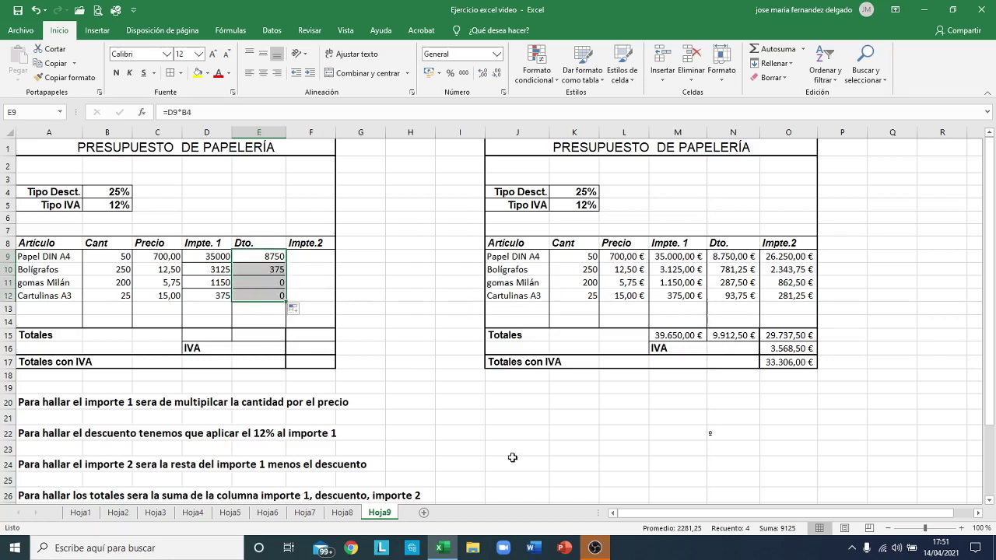
pyautogui.click(397, 257)
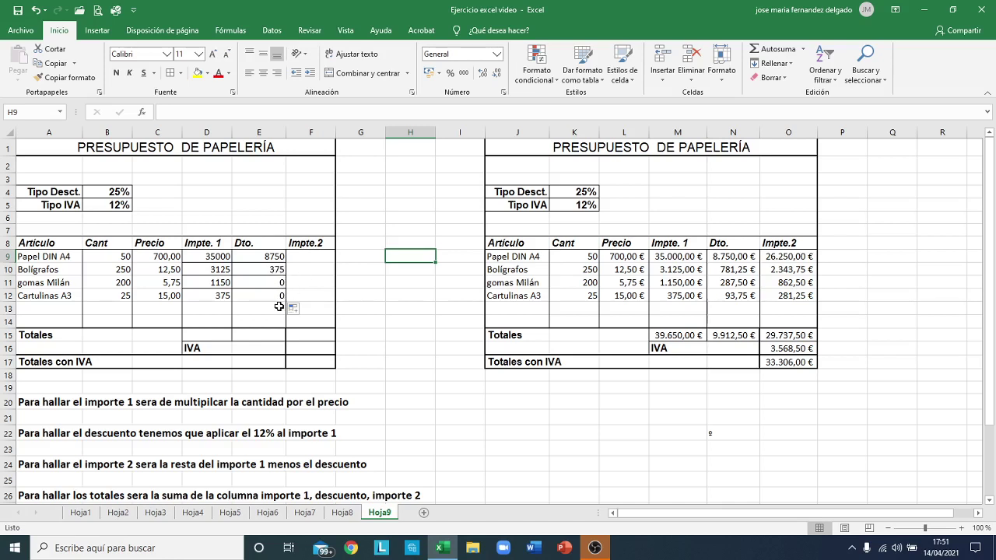
pyautogui.click(425, 367)
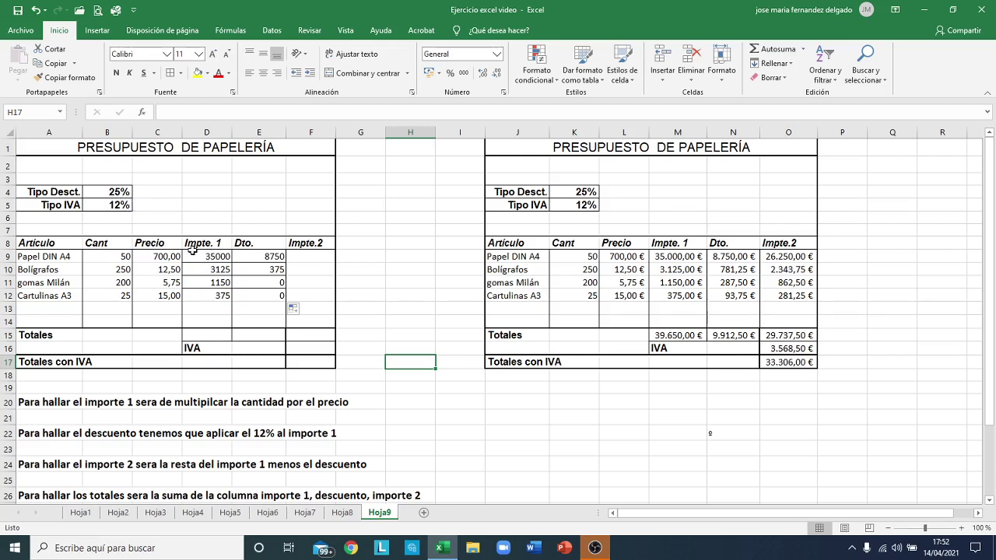
# Step: Clear the discount formulas from cells E9 to E12
pyautogui.click(274, 257)
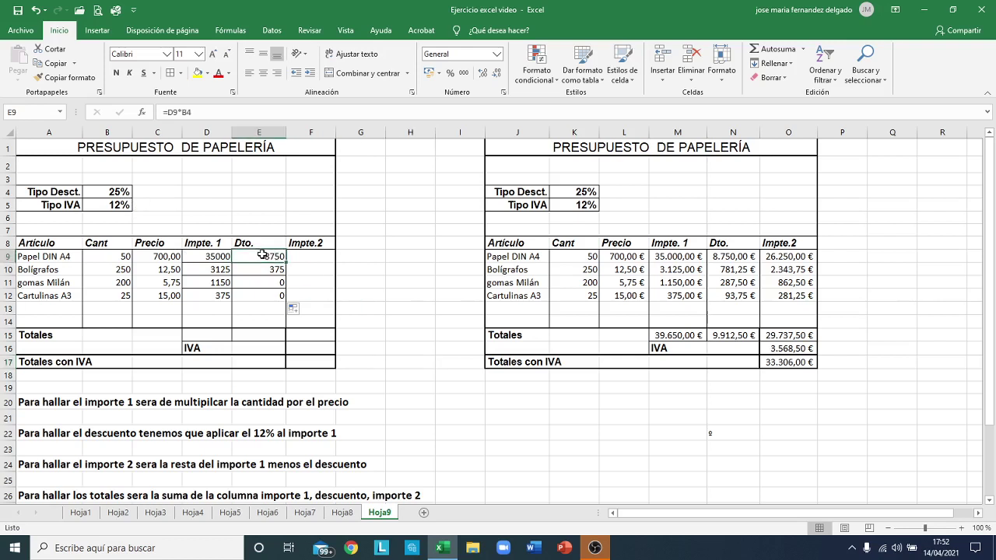
pyautogui.doubleClick(274, 257)
pyautogui.hotkey('ctrl', 'Return')
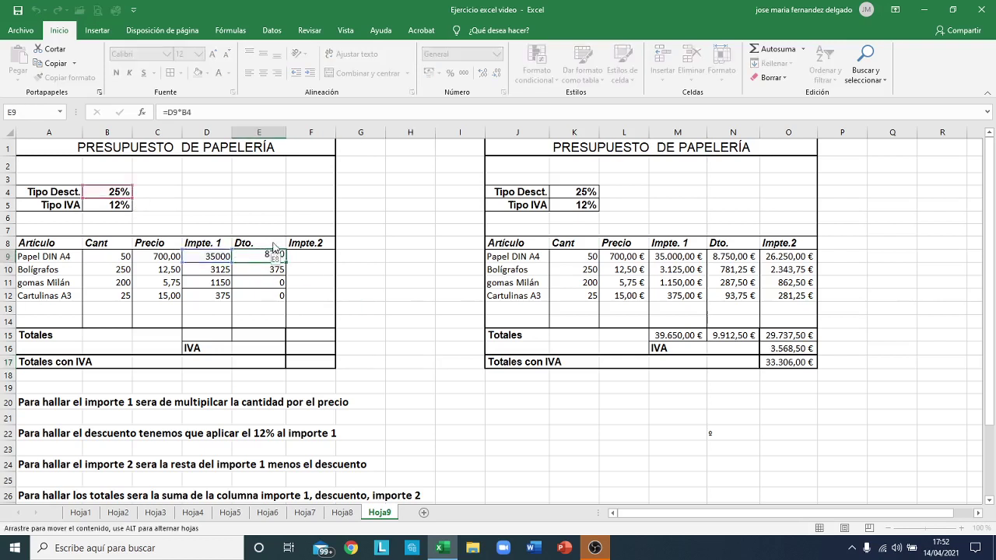
pyautogui.moveTo(264, 255); pyautogui.dragTo(264, 244)
pyautogui.click(537, 311)
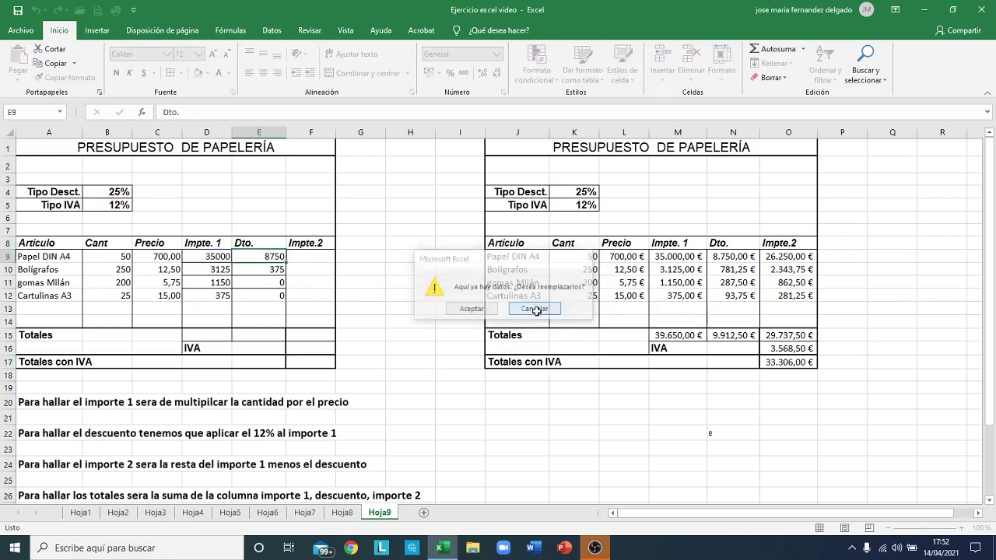
pyautogui.moveTo(257, 257); pyautogui.dragTo(260, 293)
pyautogui.press('Delete')
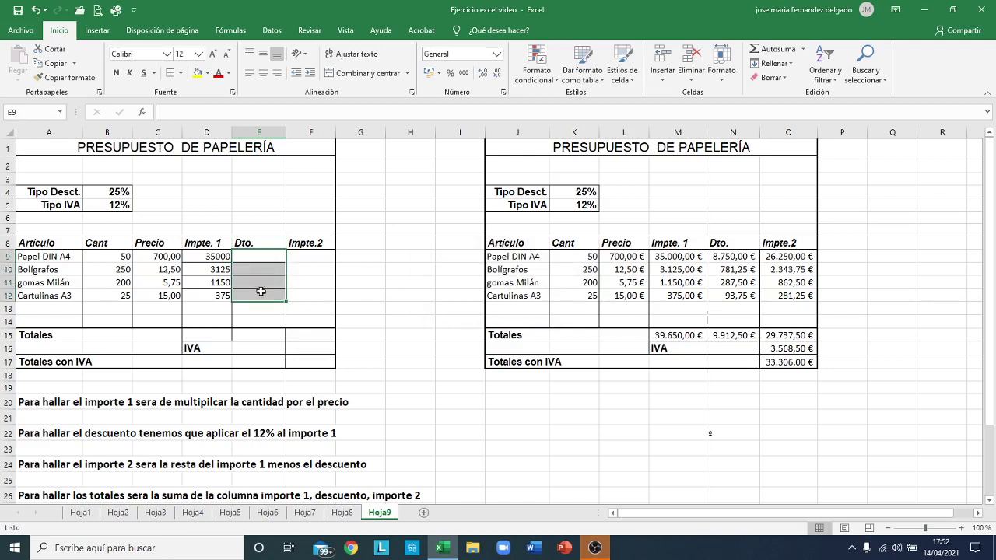
# Step: Calculate the discount in E9 with =D9*$B$4, using an absolute reference to the discount rate, and copy it down through E12
pyautogui.click(269, 255)
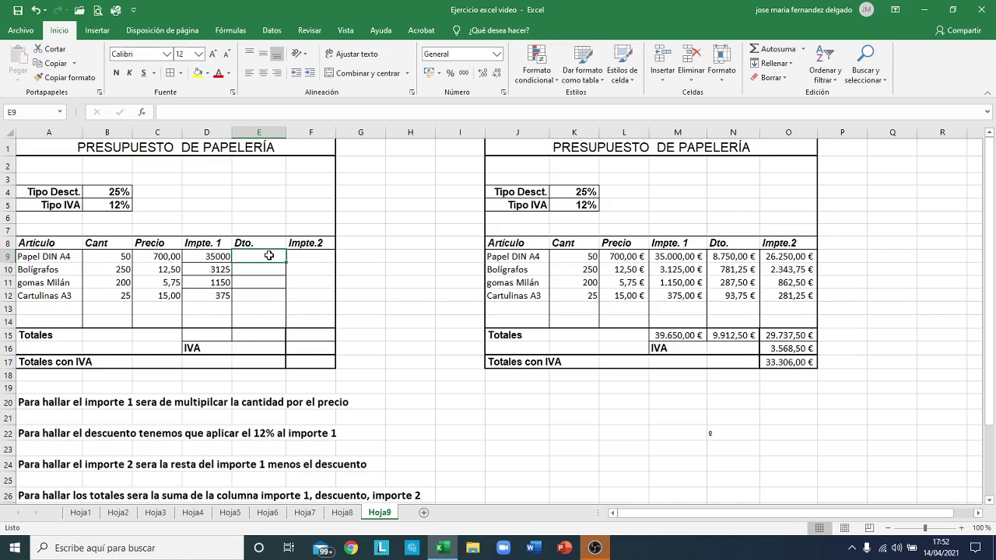
pyautogui.write('=')
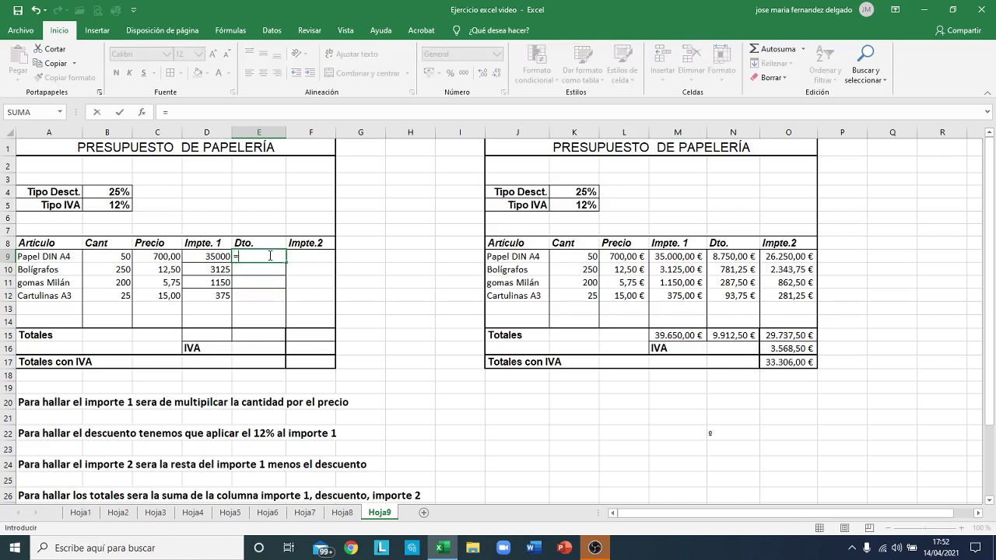
pyautogui.click(199, 257)
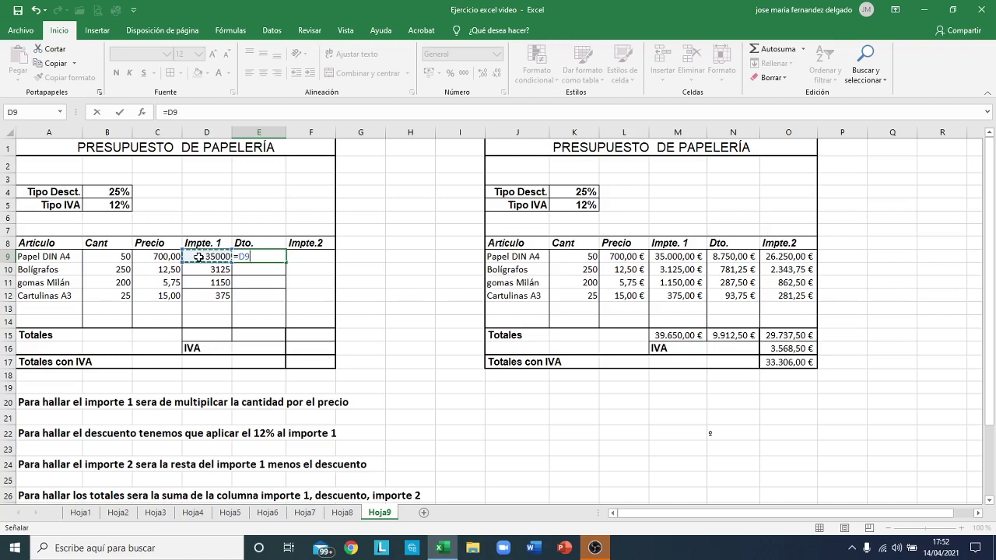
pyautogui.write('*')
pyautogui.click(118, 193)
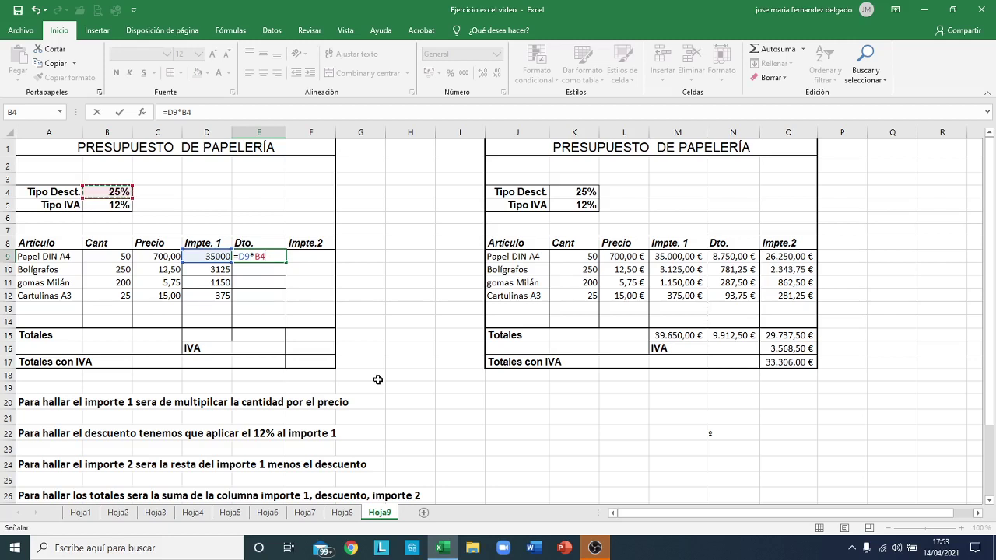
pyautogui.press('F4')
pyautogui.press('BackSpace')
pyautogui.press('BackSpace')
pyautogui.press('BackSpace')
pyautogui.press('BackSpace')
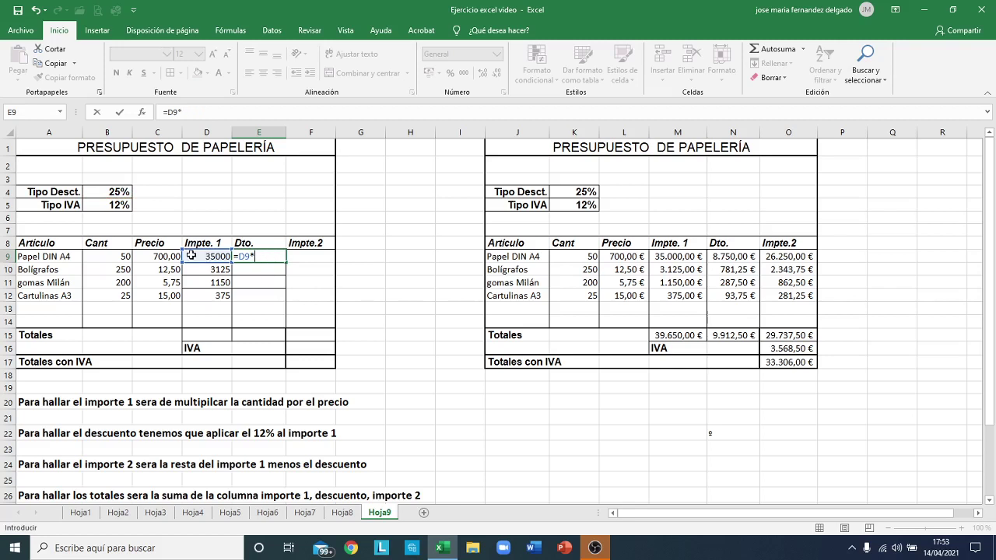
pyautogui.click(114, 194)
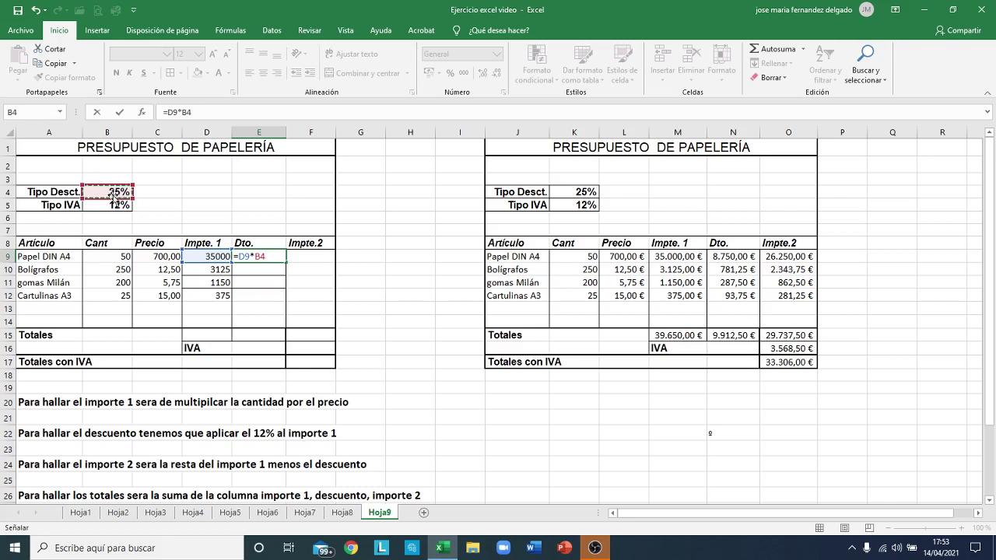
pyautogui.press('F4')
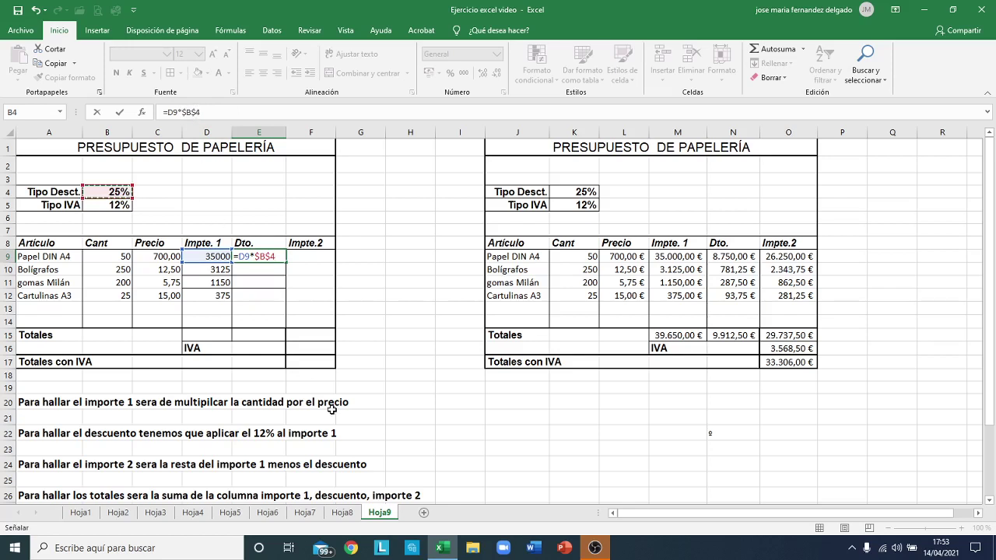
pyautogui.press('Return')
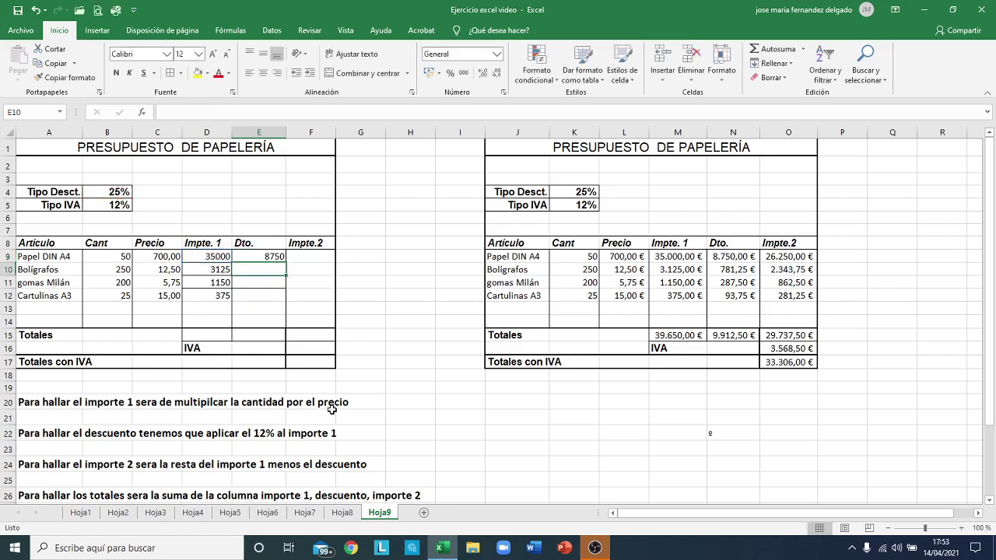
pyautogui.click(257, 254)
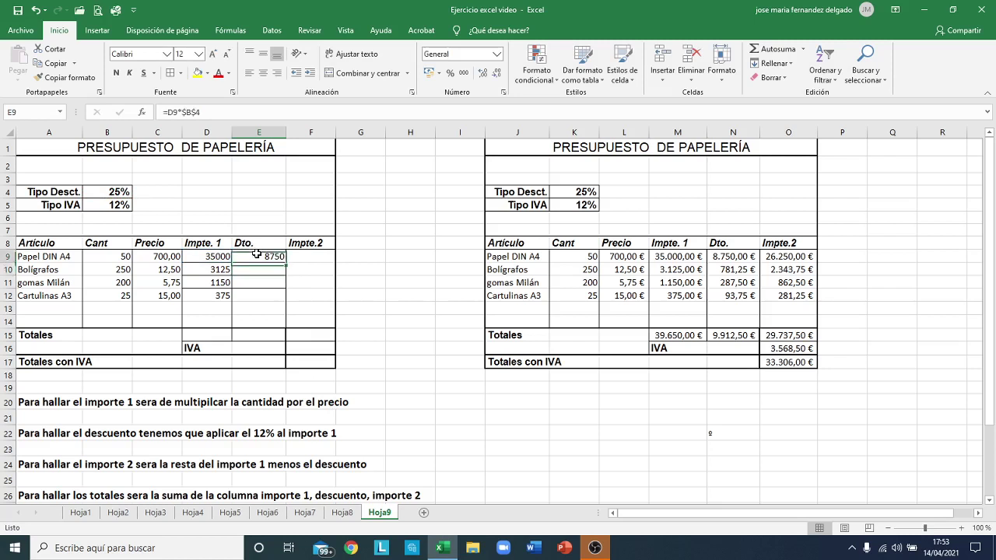
pyautogui.moveTo(289, 264); pyautogui.dragTo(290, 300)
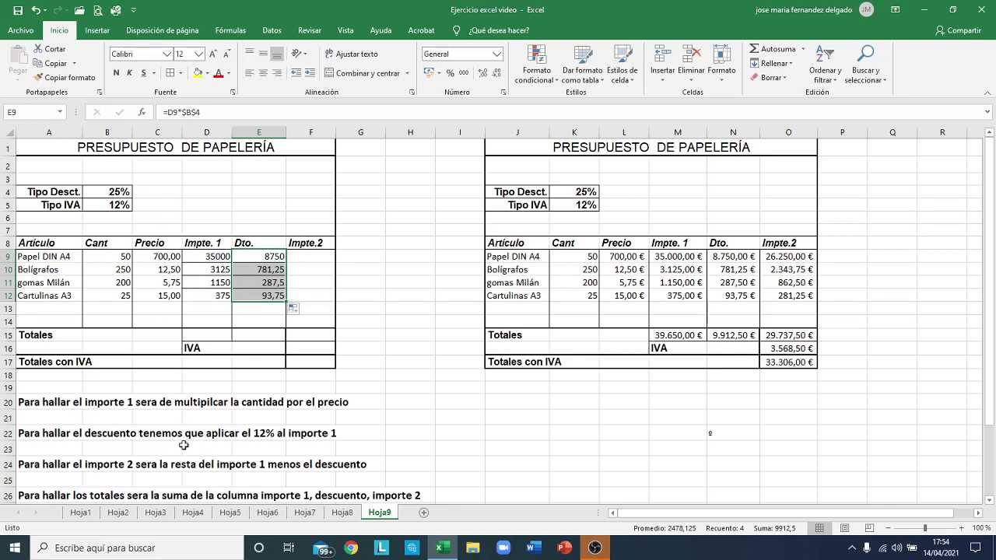
# Step: Calculate Impte. 2 in F9 with the formula =D9-E9 and copy it down through F12
pyautogui.click(311, 260)
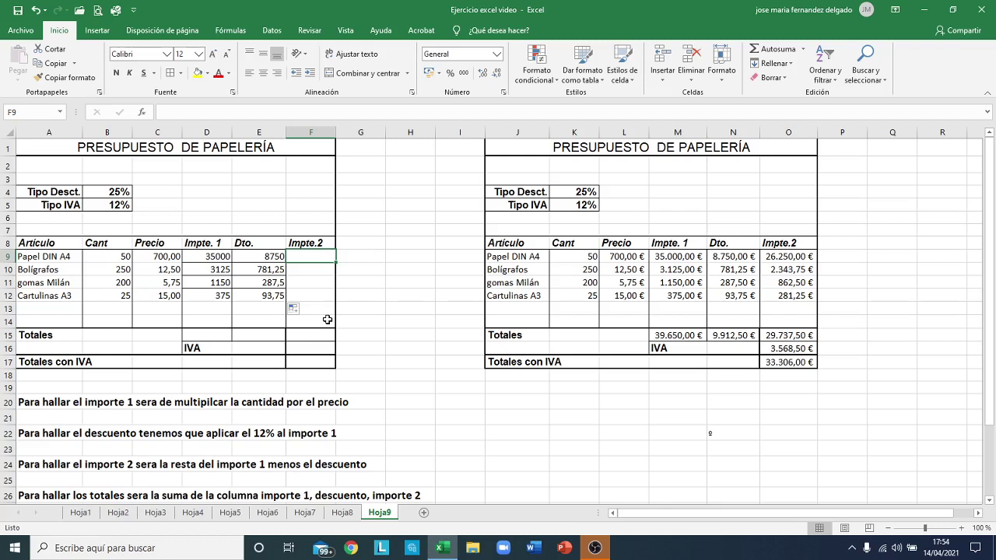
pyautogui.write('=')
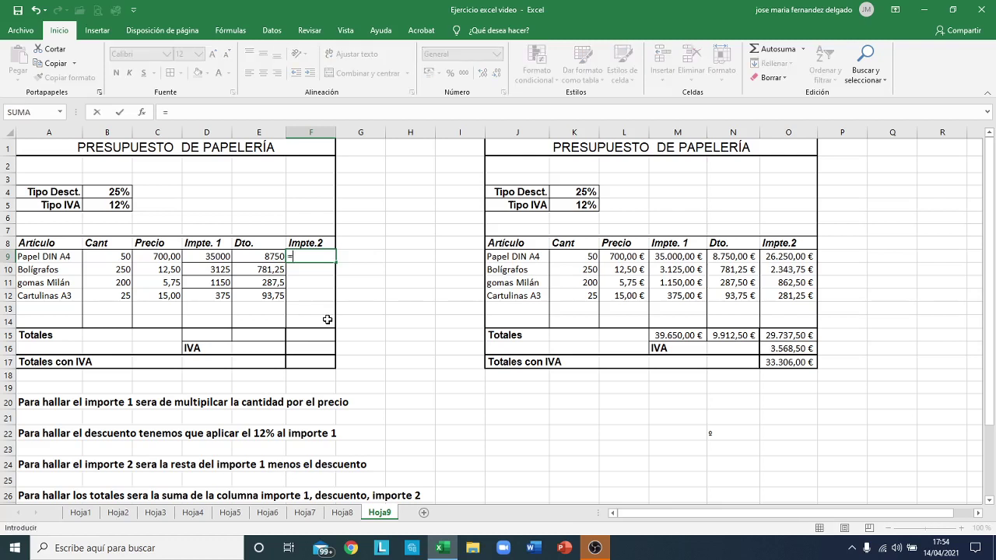
pyautogui.click(221, 259)
pyautogui.write('-')
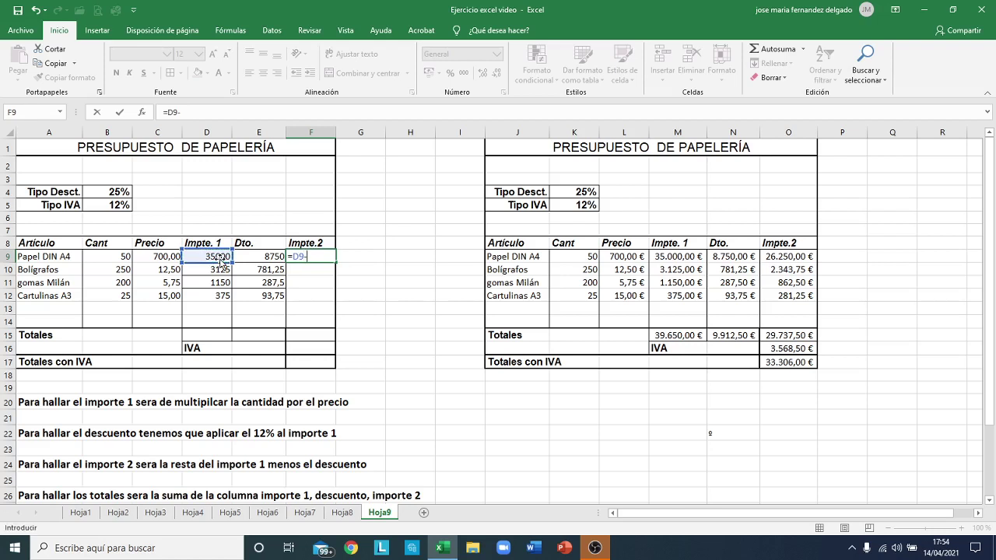
pyautogui.click(247, 259)
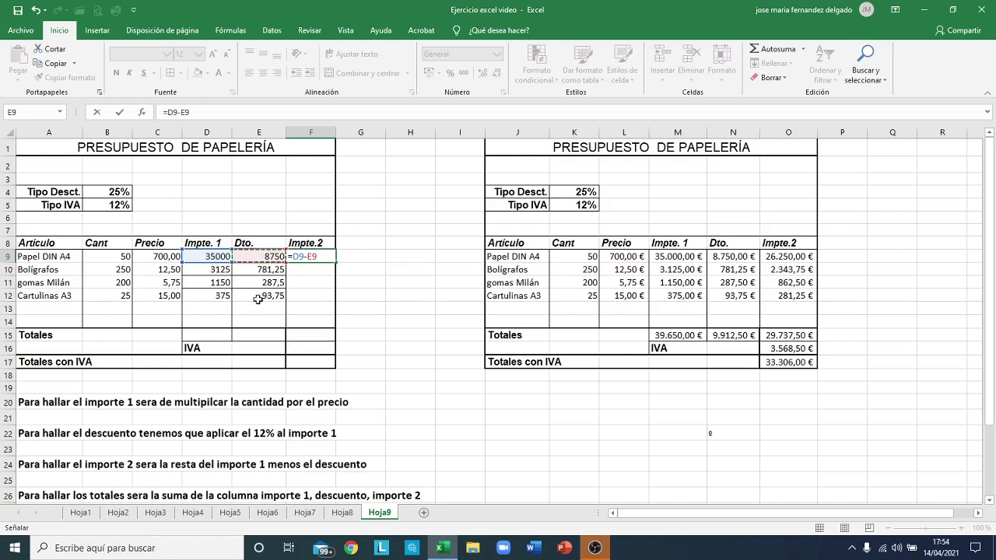
pyautogui.press('Return')
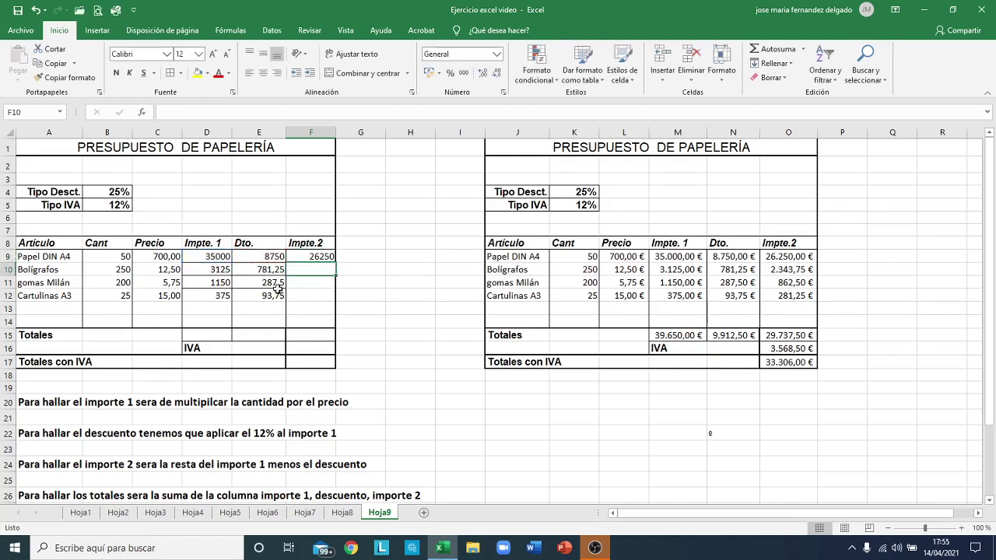
pyautogui.click(314, 256)
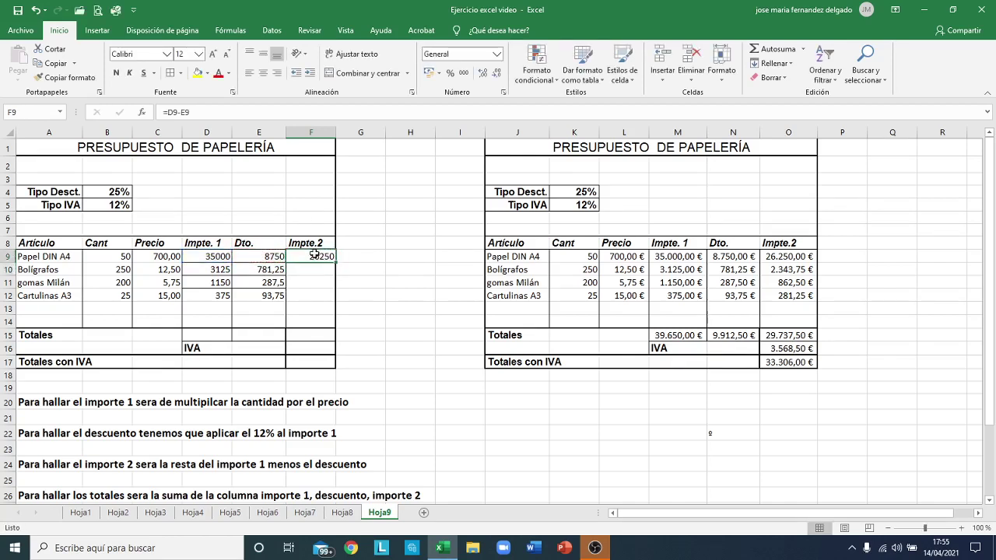
pyautogui.moveTo(338, 264); pyautogui.dragTo(341, 311)
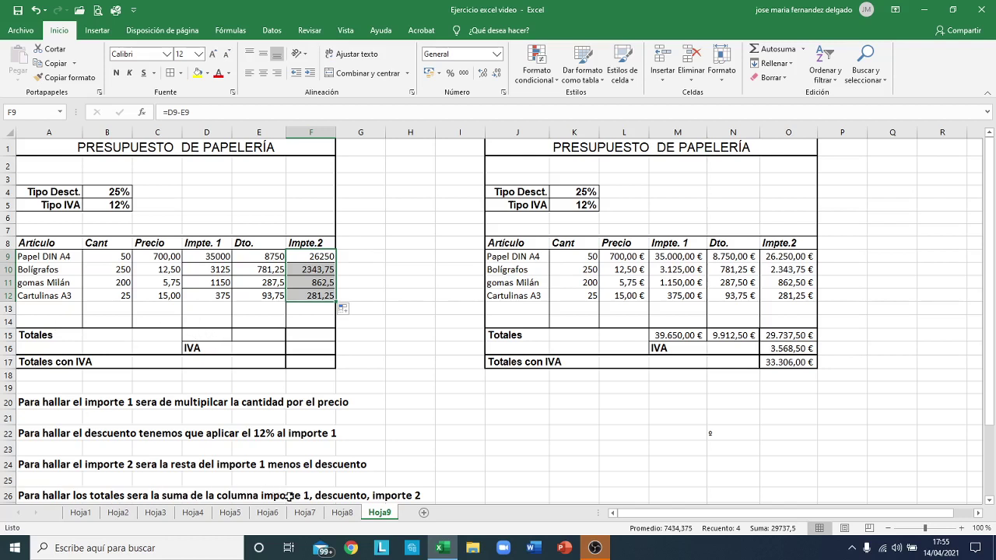
# Step: Total the Impte. 1 column in D15 with =SUMA(D9:D14) and copy the formula across through F15
pyautogui.click(211, 335)
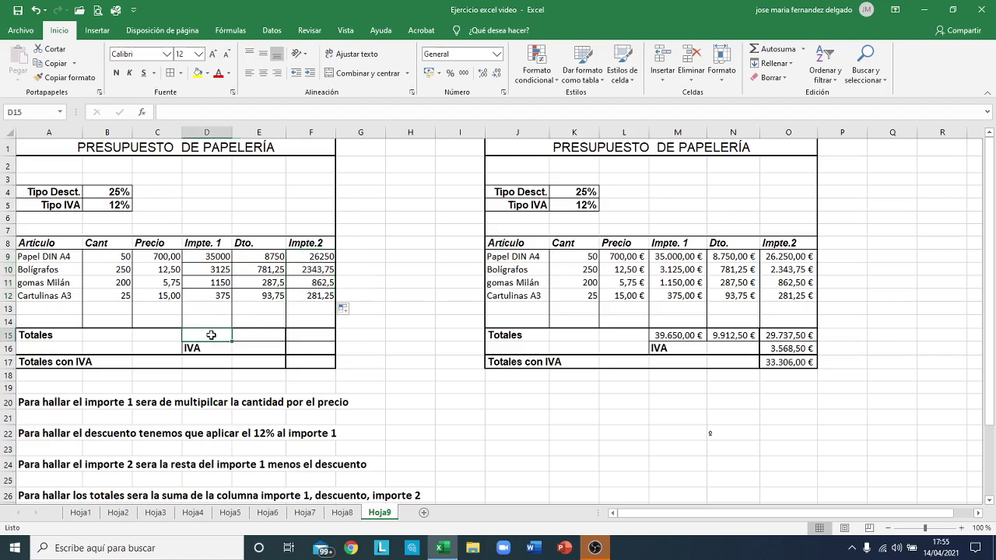
pyautogui.click(765, 50)
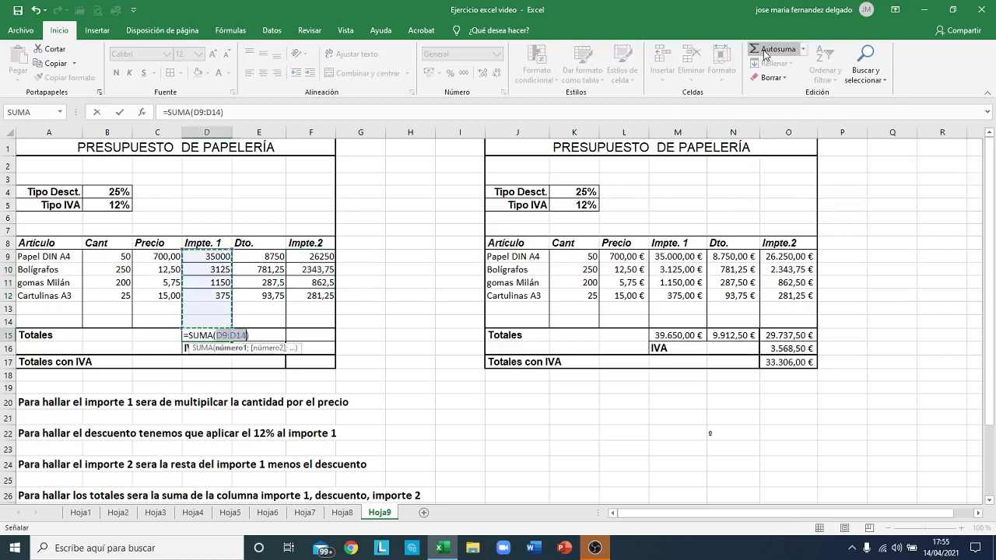
pyautogui.press('Return')
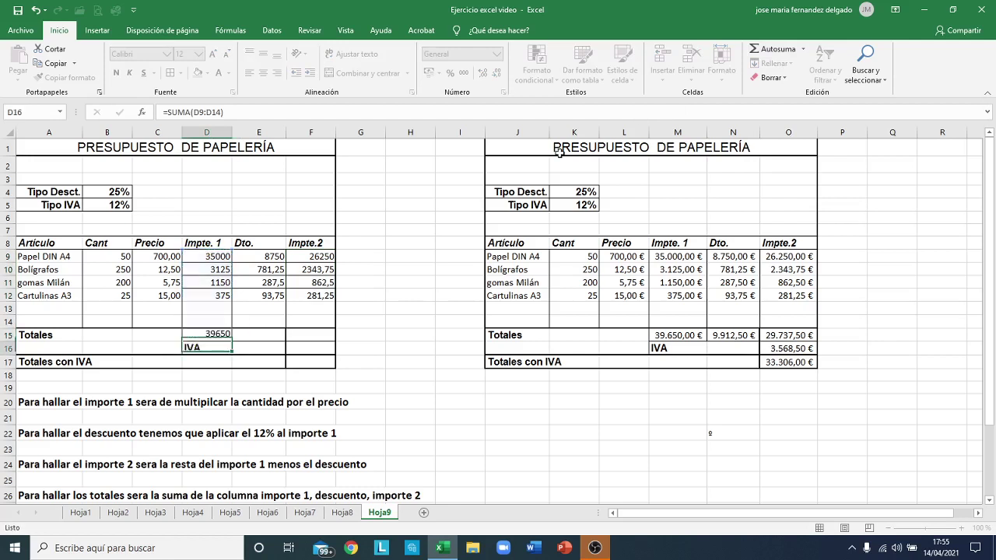
pyautogui.click(220, 335)
pyautogui.moveTo(232, 342); pyautogui.dragTo(315, 340)
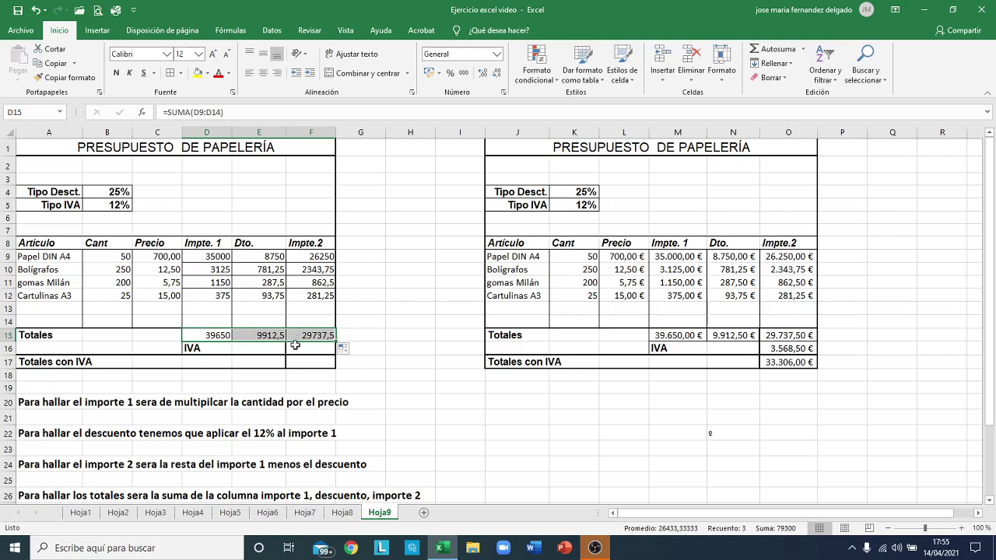
# Step: Calculate the IVA in F16 with the formula =F15*B5
pyautogui.click(303, 352)
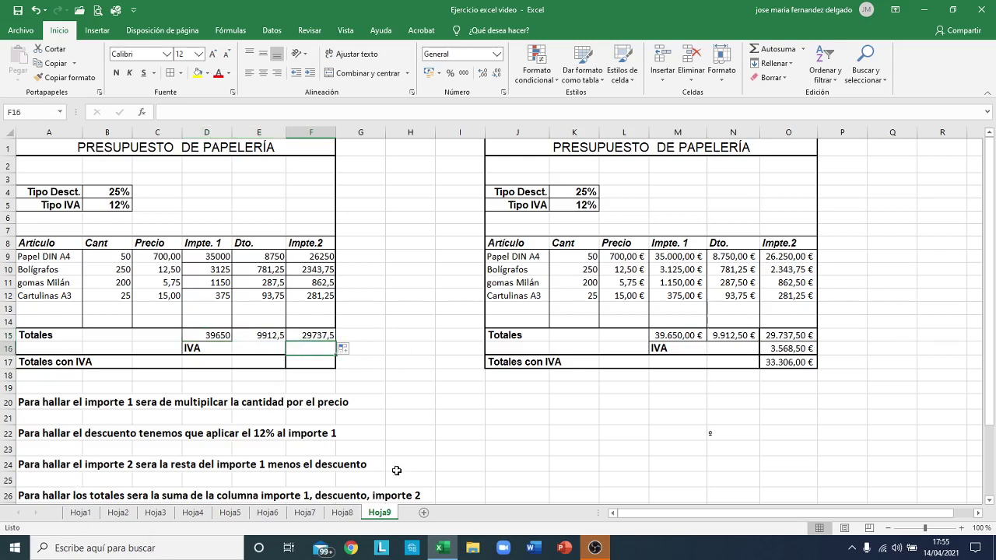
pyautogui.scroll(-3, 987, 498)
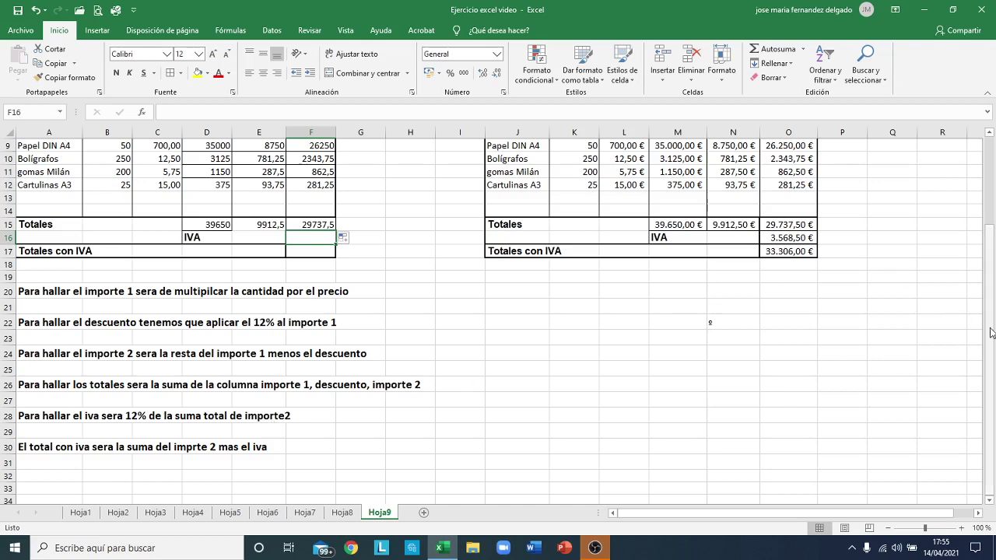
pyautogui.moveTo(992, 331); pyautogui.dragTo(992, 258)
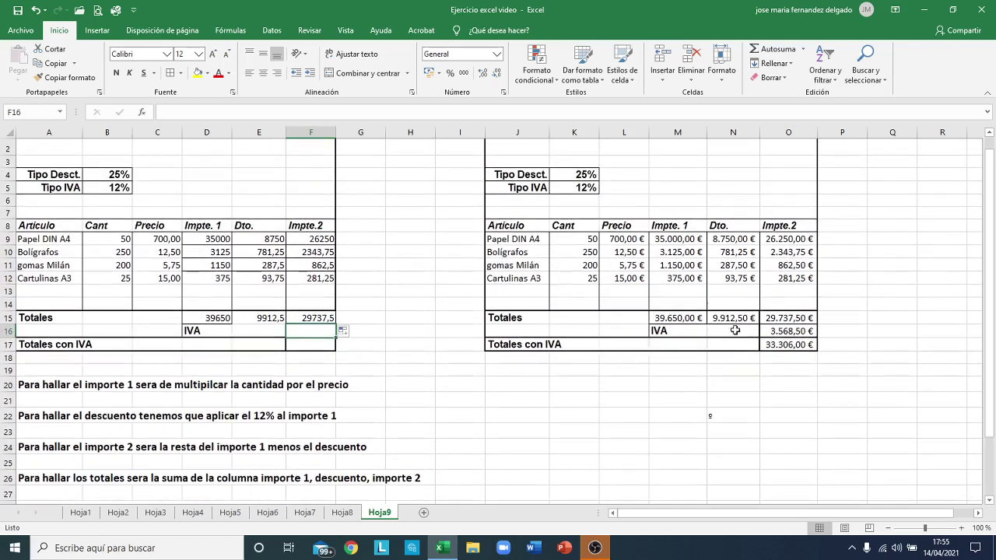
pyautogui.click(309, 318)
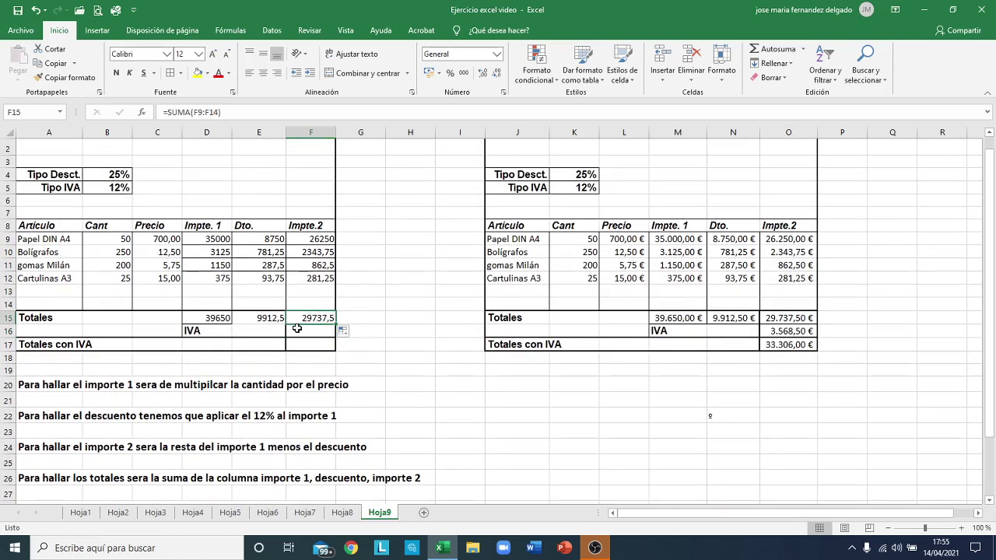
pyautogui.click(296, 333)
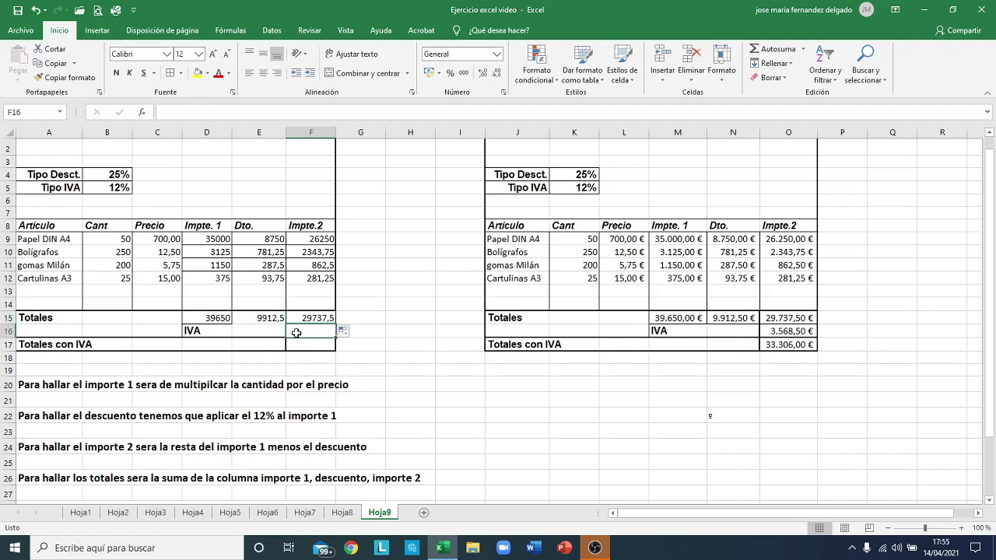
pyautogui.write('=')
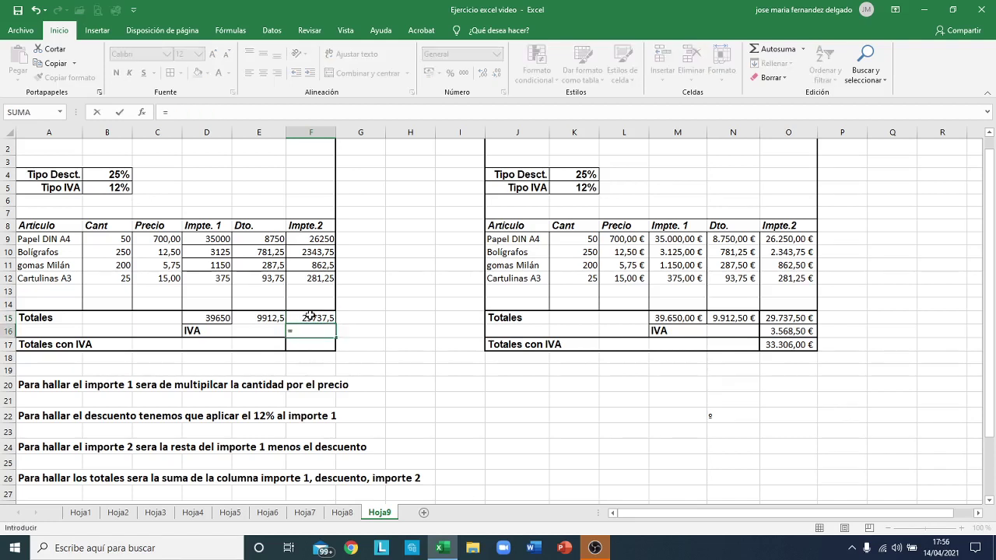
pyautogui.click(307, 318)
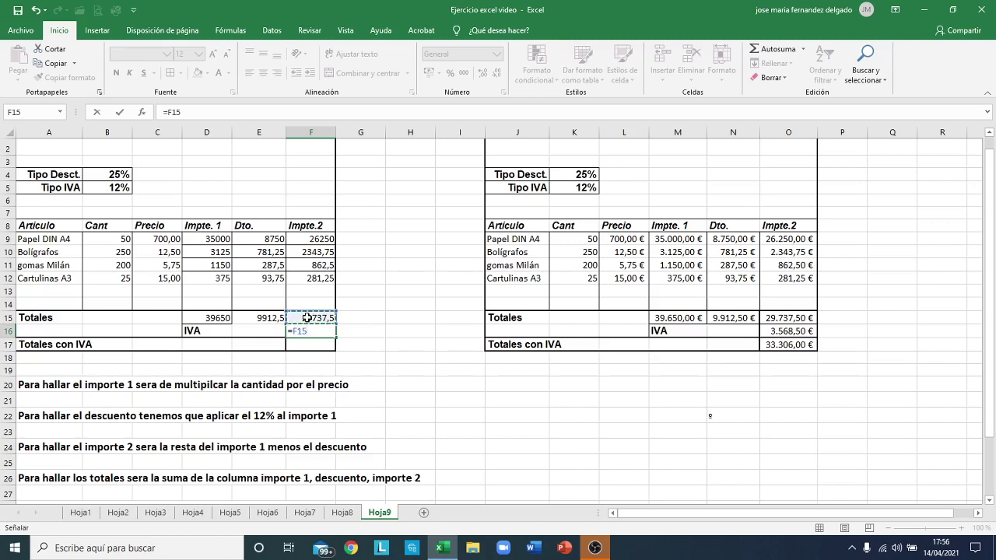
pyautogui.write('*')
pyautogui.click(115, 187)
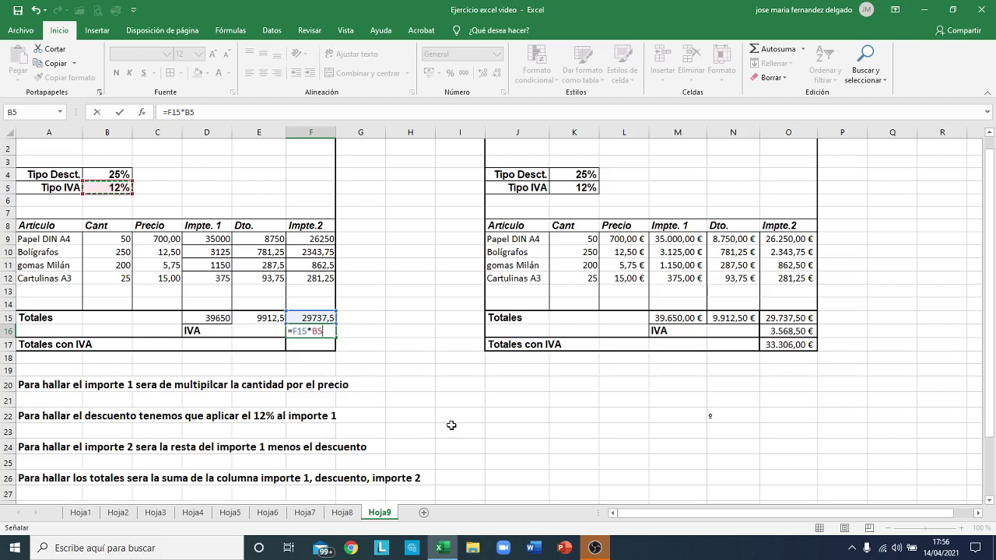
pyautogui.press('Return')
pyautogui.moveTo(354, 249); pyautogui.dragTo(354, 266)
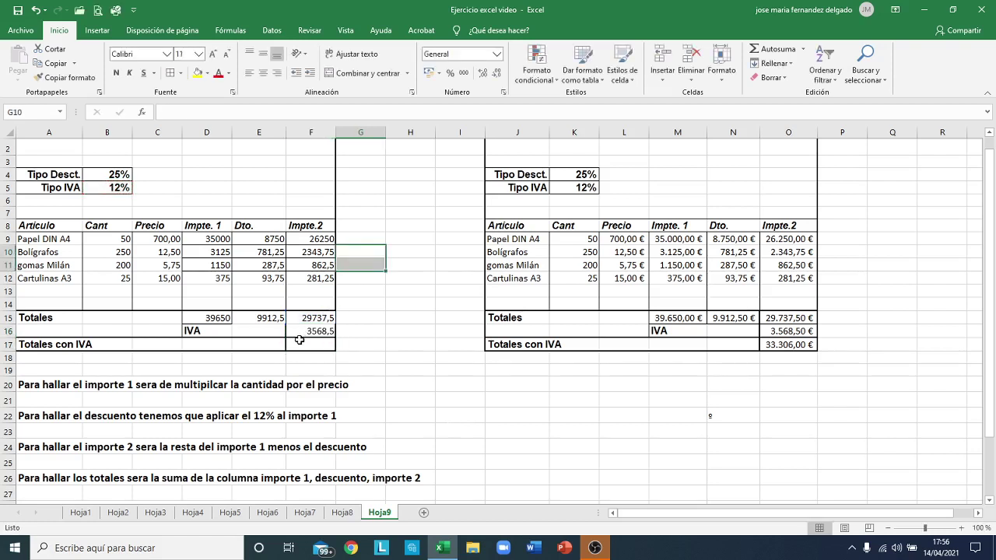
# Step: Calculate the total including IVA in F17 with the formula =F15+F16
pyautogui.click(303, 342)
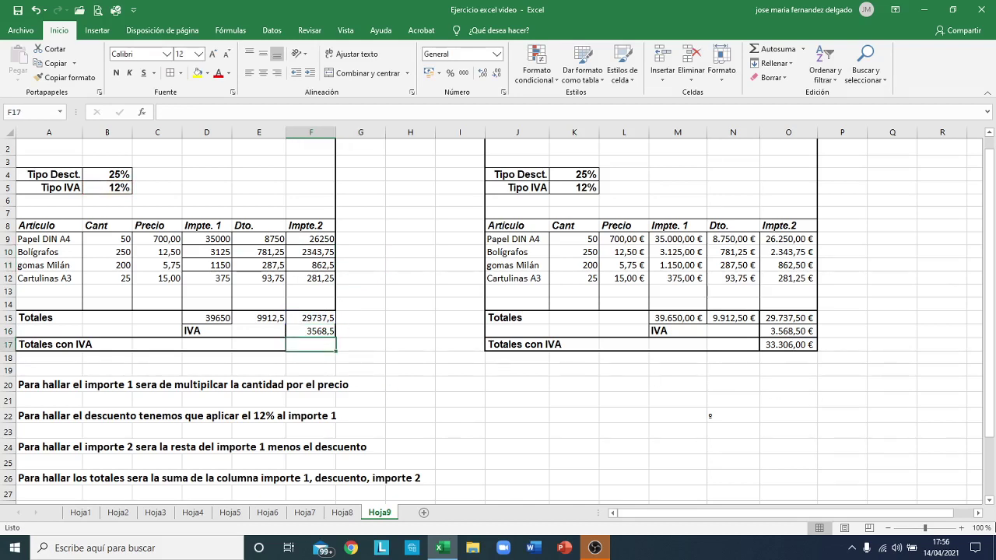
pyautogui.click(991, 502)
pyautogui.scroll(-2, 991, 505)
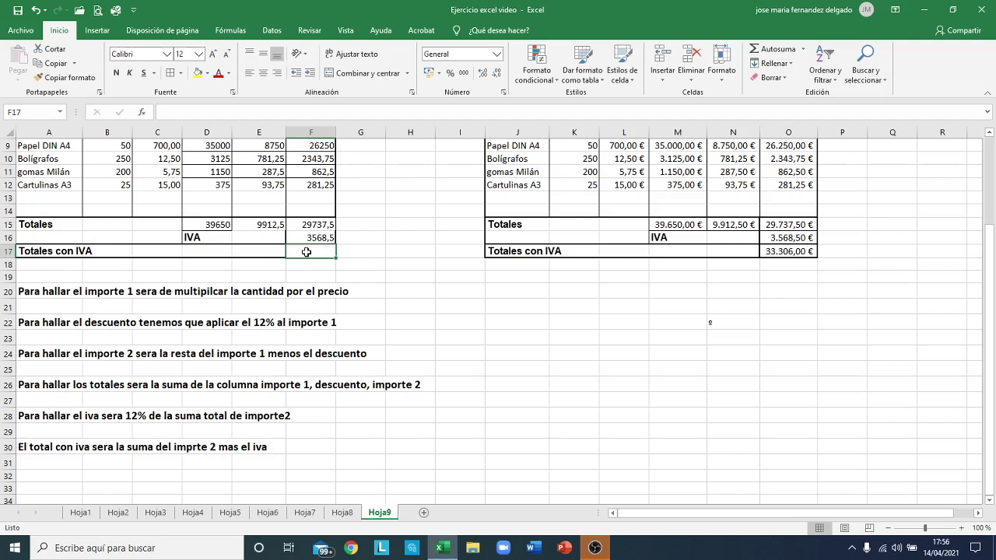
pyautogui.write('=')
pyautogui.click(316, 225)
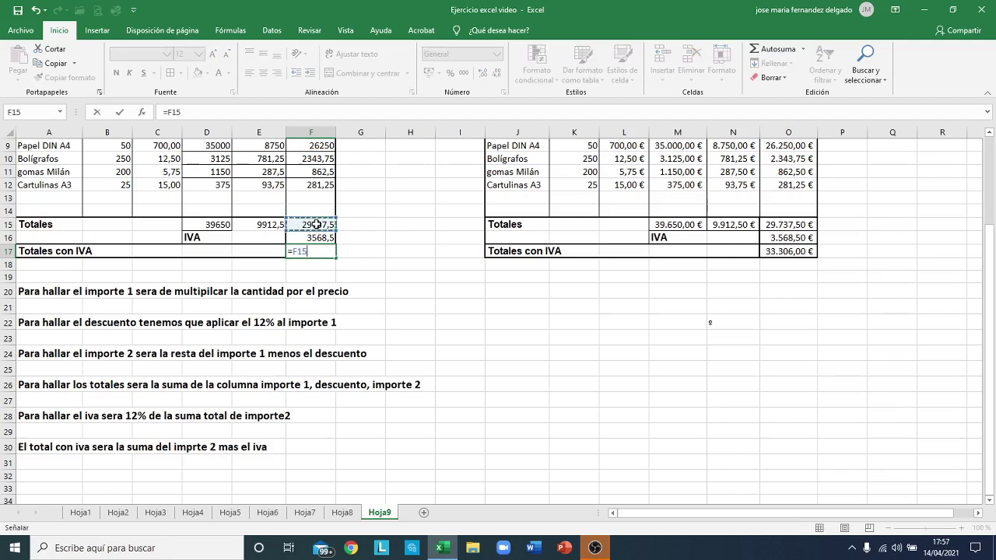
pyautogui.write('+')
pyautogui.click(318, 238)
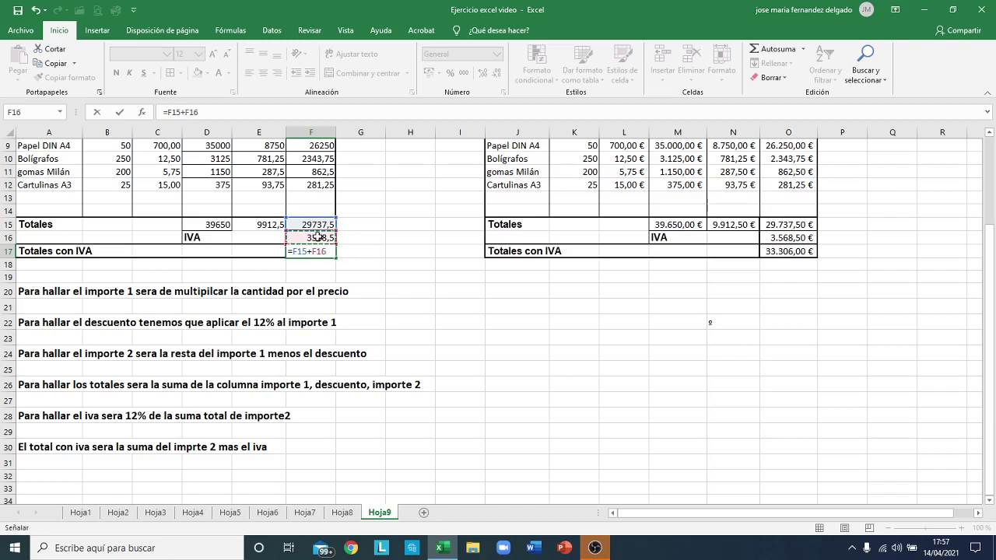
pyautogui.press('Return')
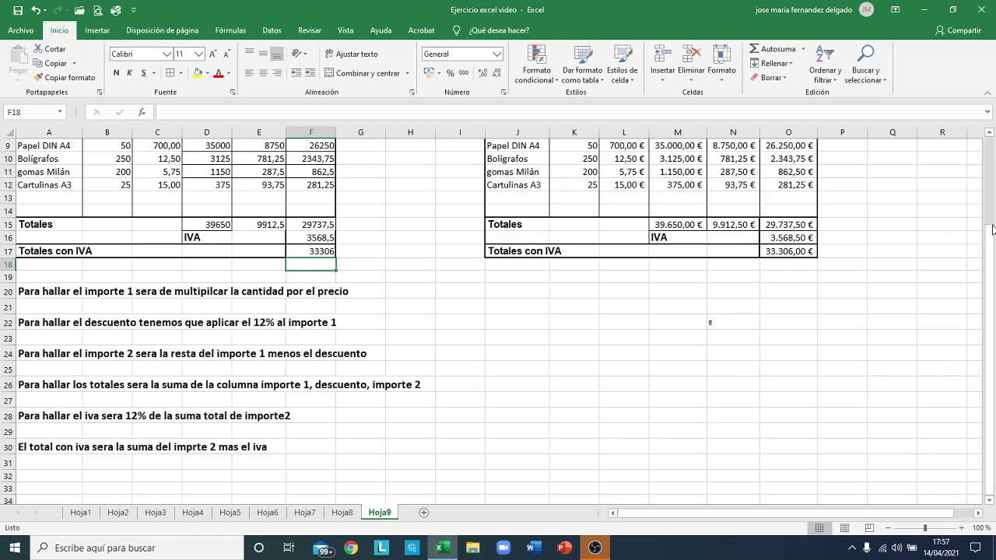
pyautogui.moveTo(991, 228); pyautogui.dragTo(994, 165)
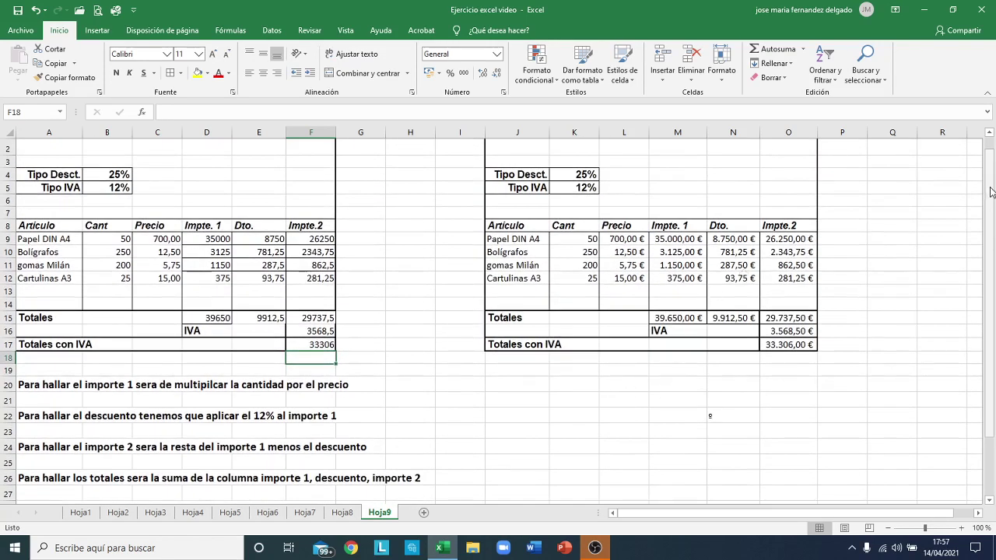
pyautogui.moveTo(993, 199); pyautogui.dragTo(992, 186)
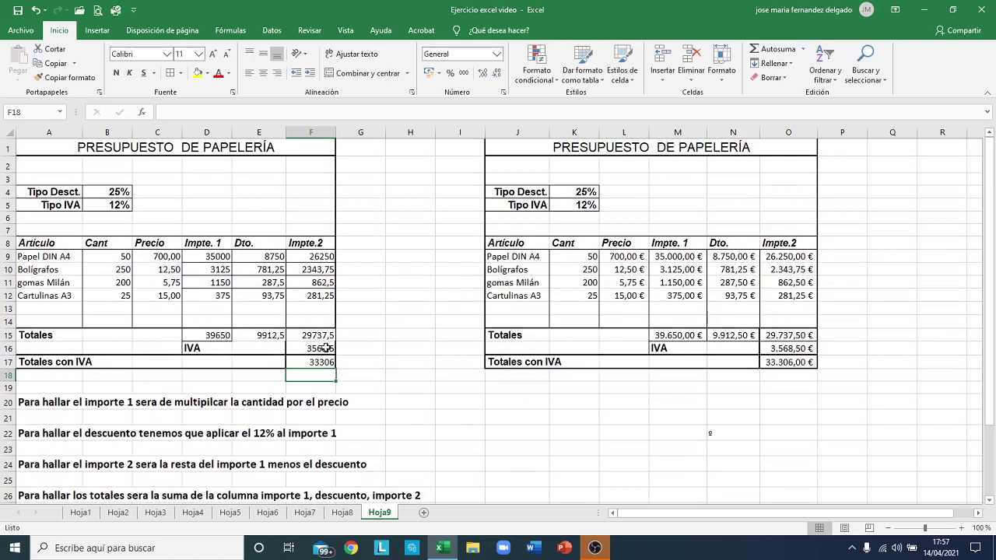